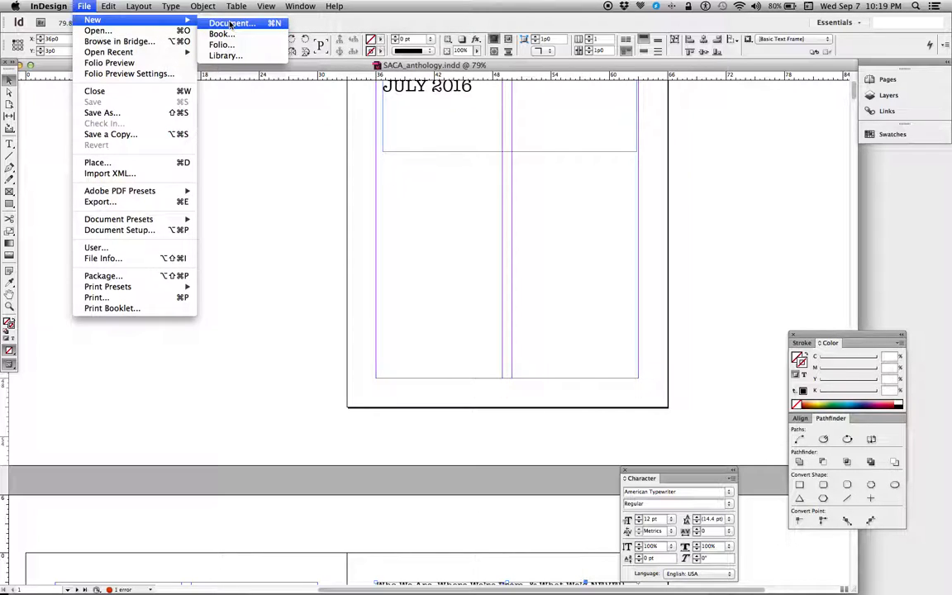
- Create a new print document with 40 facing pages at the Letter - Half page size
left_click(231, 24)
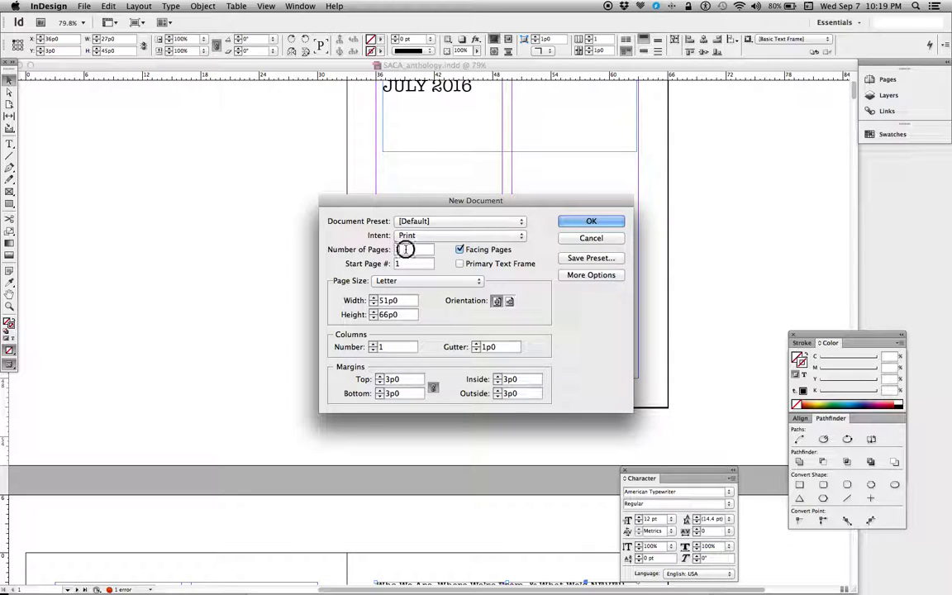
type("40")
left_click(389, 282)
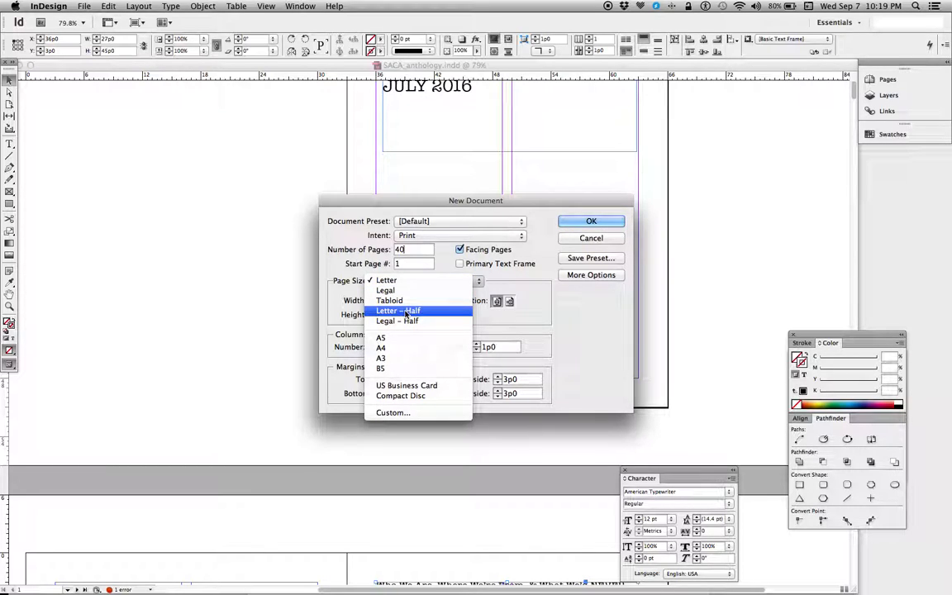
left_click(405, 311)
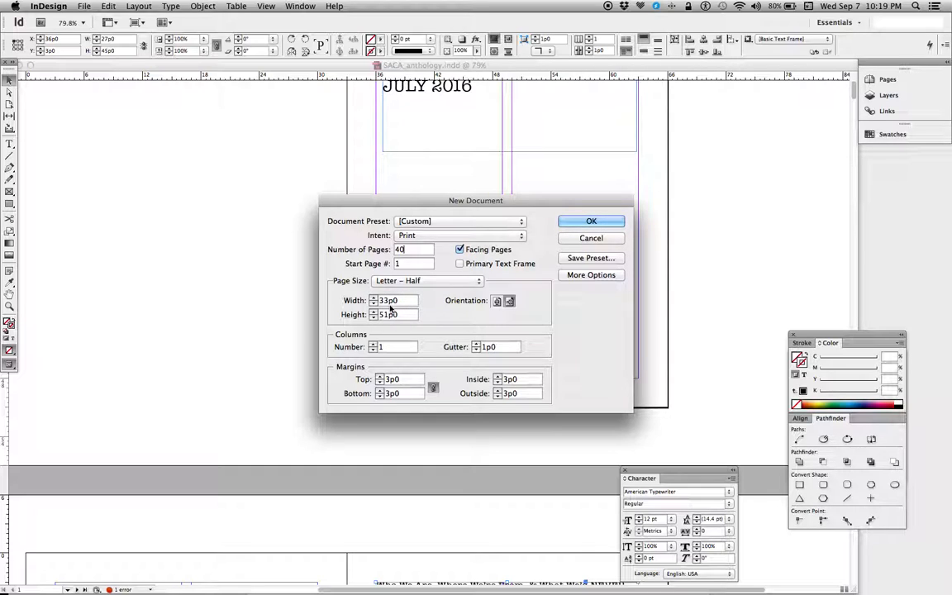
left_click(594, 221)
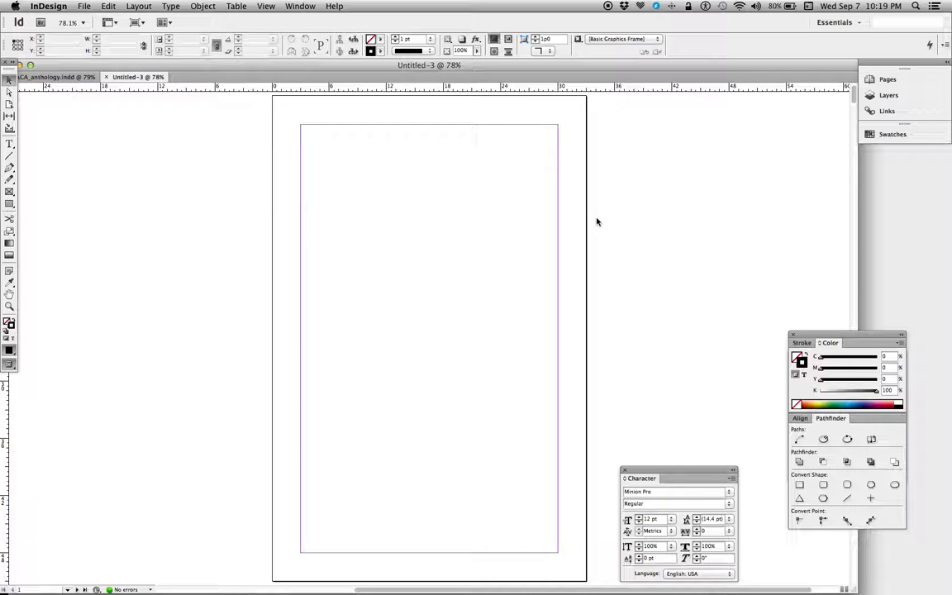
- Look over the blank pages and spreads of the new document
scroll(597, 222, "down", 3)
scroll(597, 222, "right", 1)
scroll(596, 222, "down", 10)
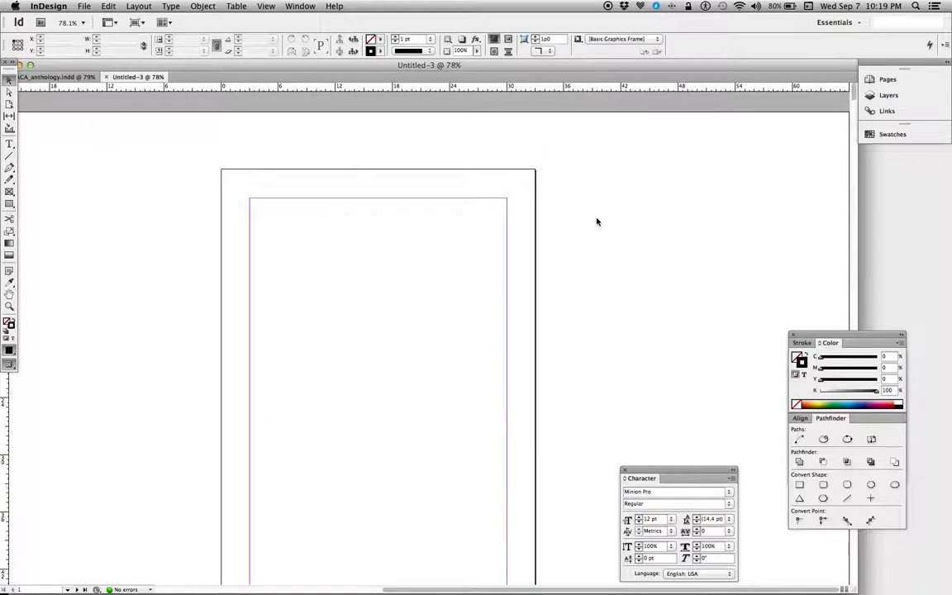
scroll(597, 221, "left", 4)
scroll(596, 222, "down", 5)
scroll(597, 222, "up", 4)
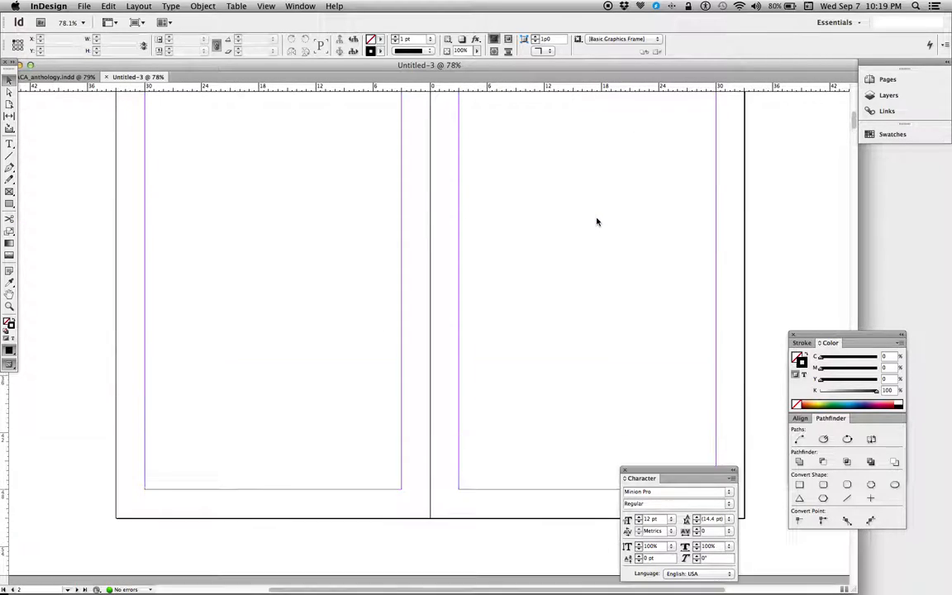
scroll(597, 222, "right", 2)
scroll(597, 221, "down", 13)
scroll(597, 222, "up", 16)
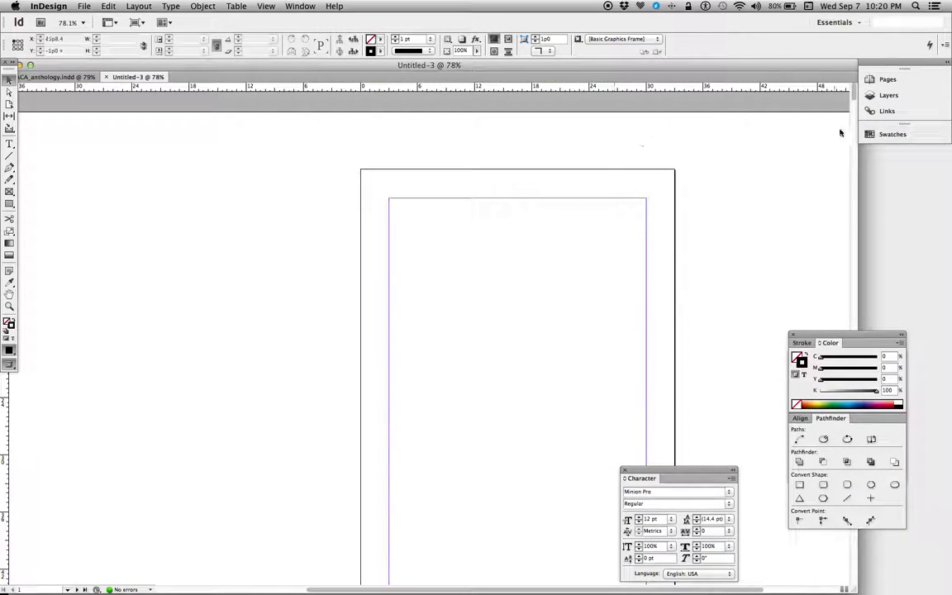
- Go to page 3 of the document through the page overview and bring the page into view
left_click(883, 79)
left_click(882, 80)
left_click(883, 80)
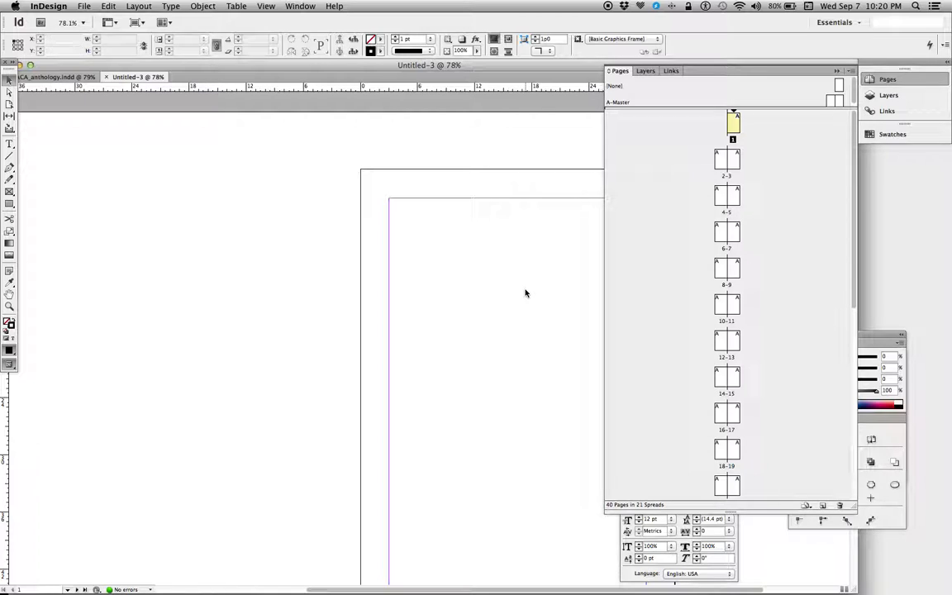
double_click(737, 171)
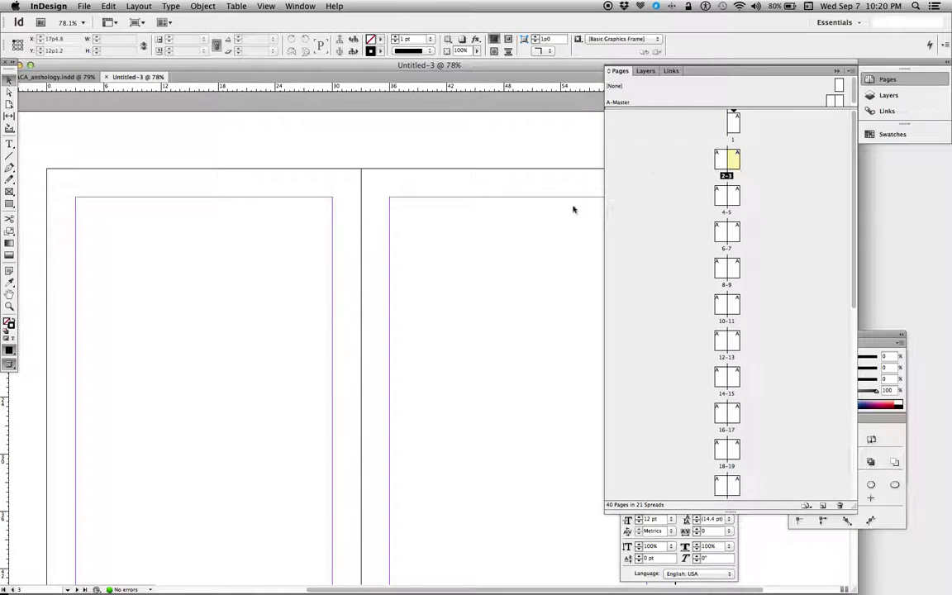
left_click(620, 73)
scroll(467, 382, "down", 2)
scroll(473, 390, "right", 3)
scroll(472, 390, "down", 2)
scroll(472, 390, "up", 2)
scroll(472, 390, "down", 5)
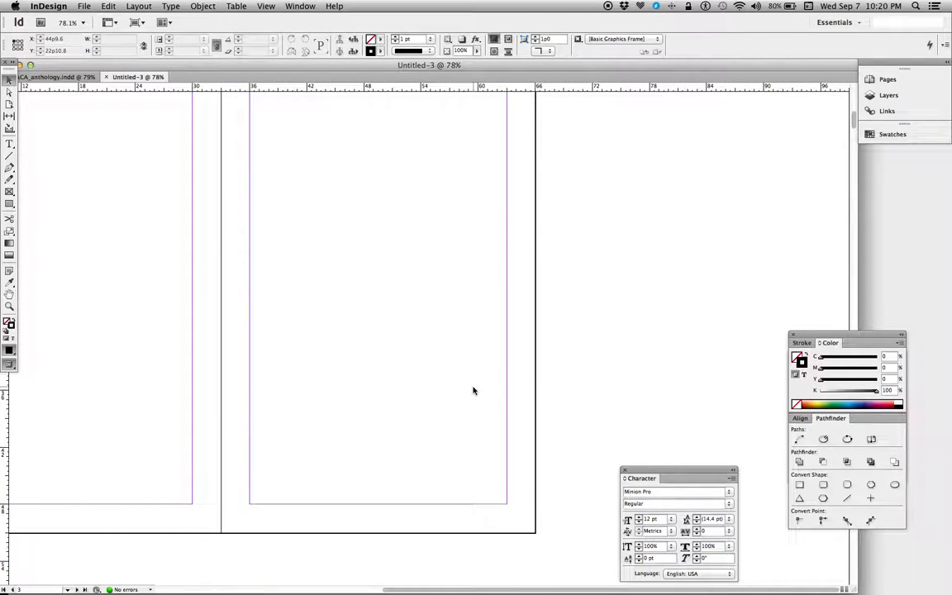
scroll(472, 390, "up", 1)
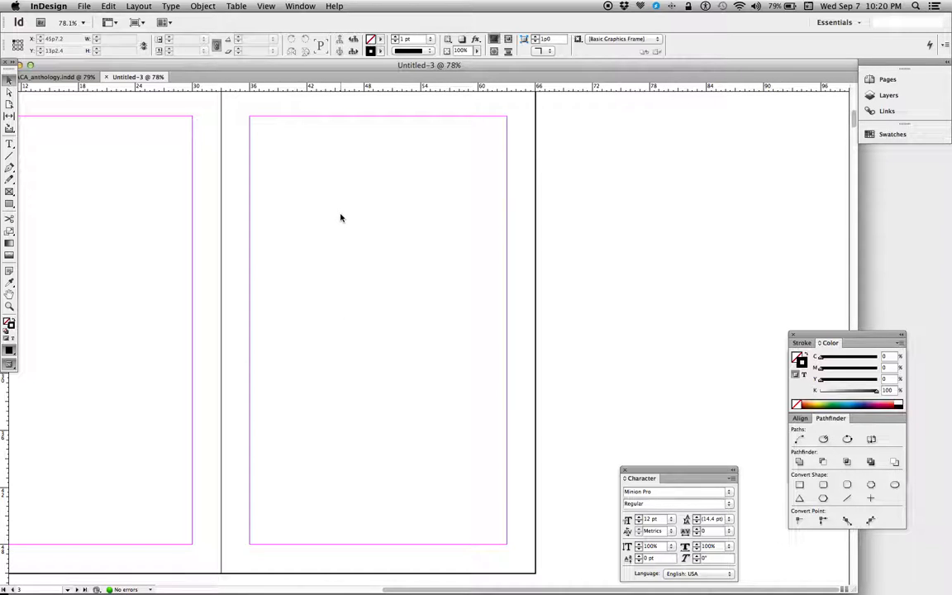
- Switch to the A2 NOW SACA PLA document in Firefox, choose Editing mode and look through its text
key("super+Tab")
key("super+Tab")
key("super+Tab")
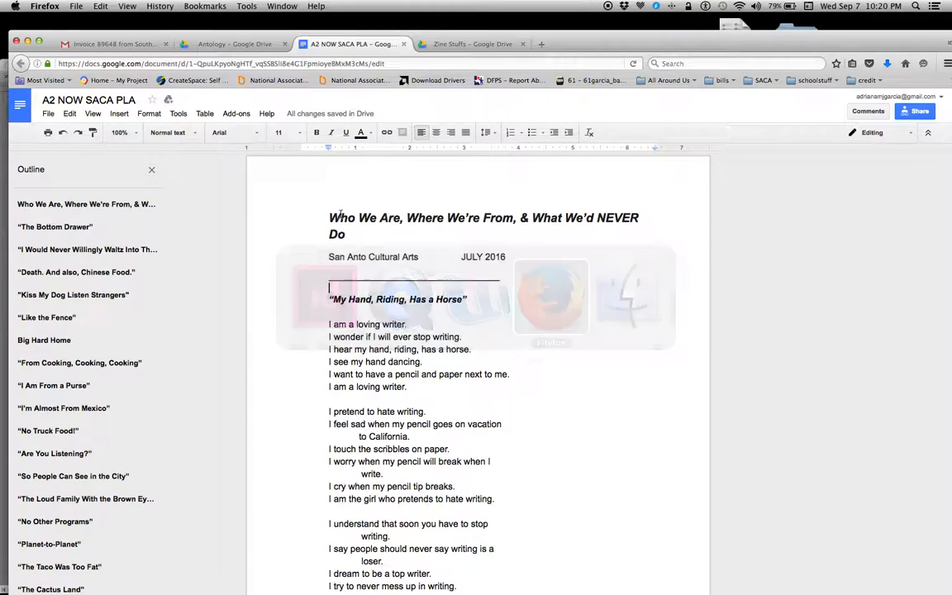
left_click(422, 324)
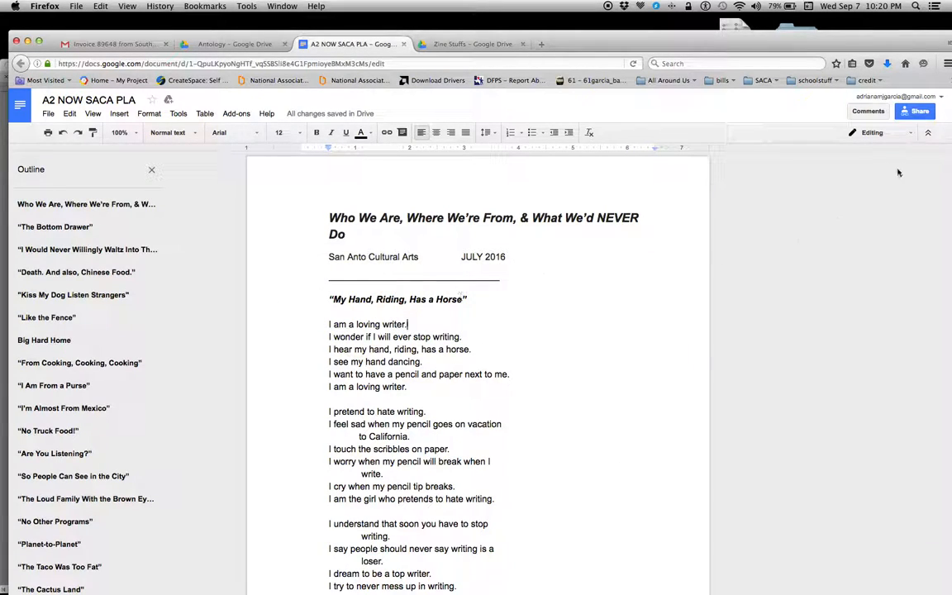
left_click(877, 134)
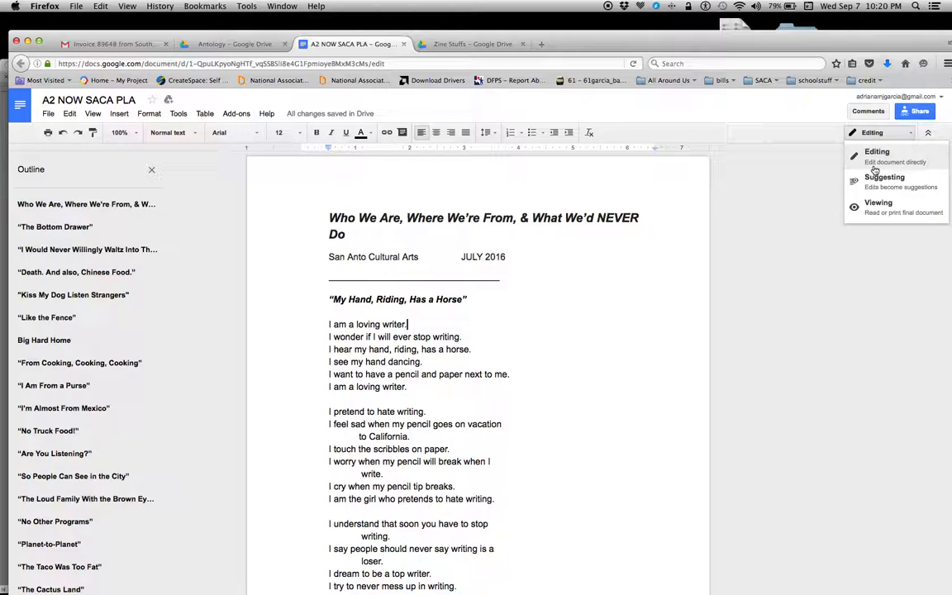
left_click(876, 165)
left_click(385, 379)
scroll(398, 430, "down", 1)
scroll(397, 431, "down", 20)
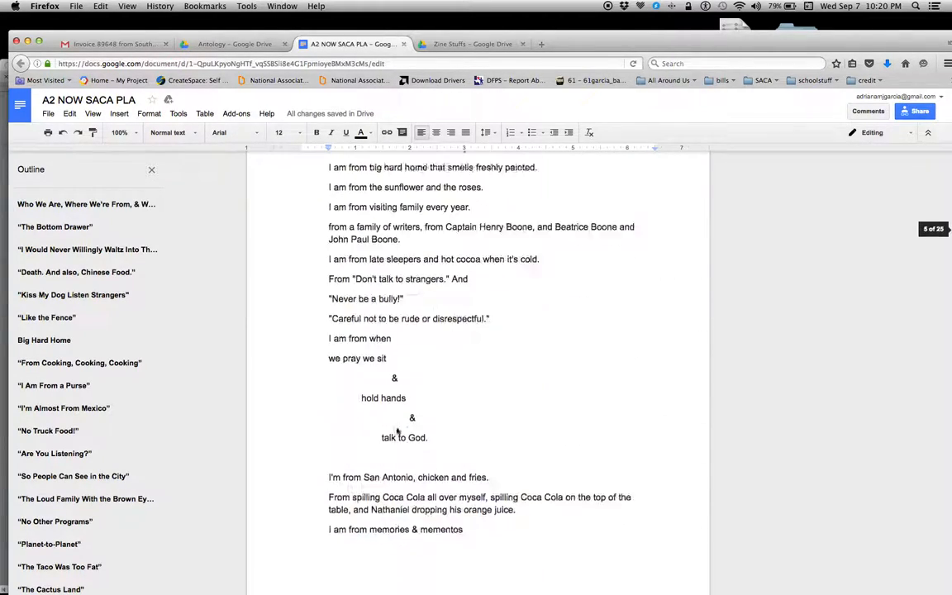
scroll(397, 432, "up", 20)
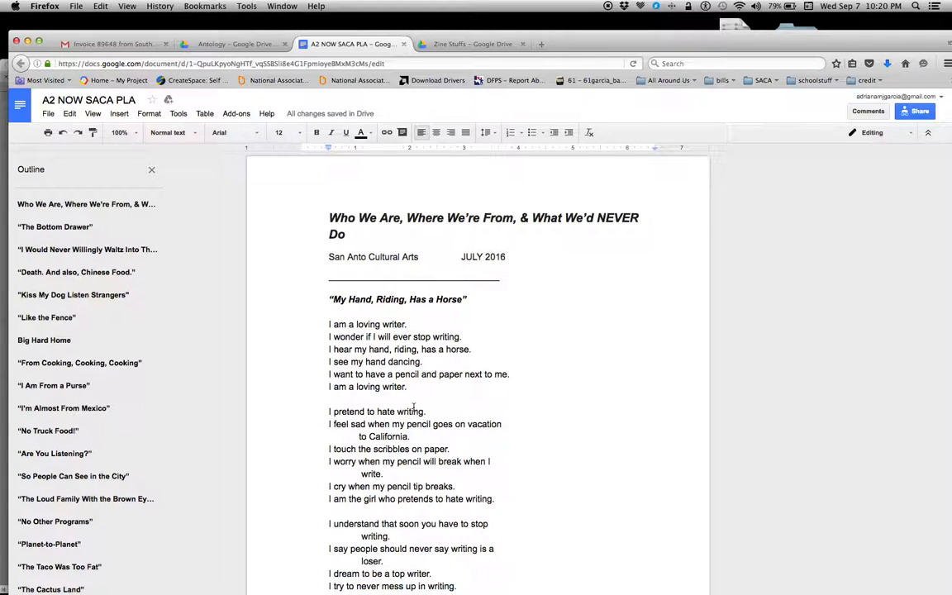
- Copy the entire text of the A2 NOW SACA PLA document and switch back to InDesign
key("super+a")
scroll(414, 408, "down", 8)
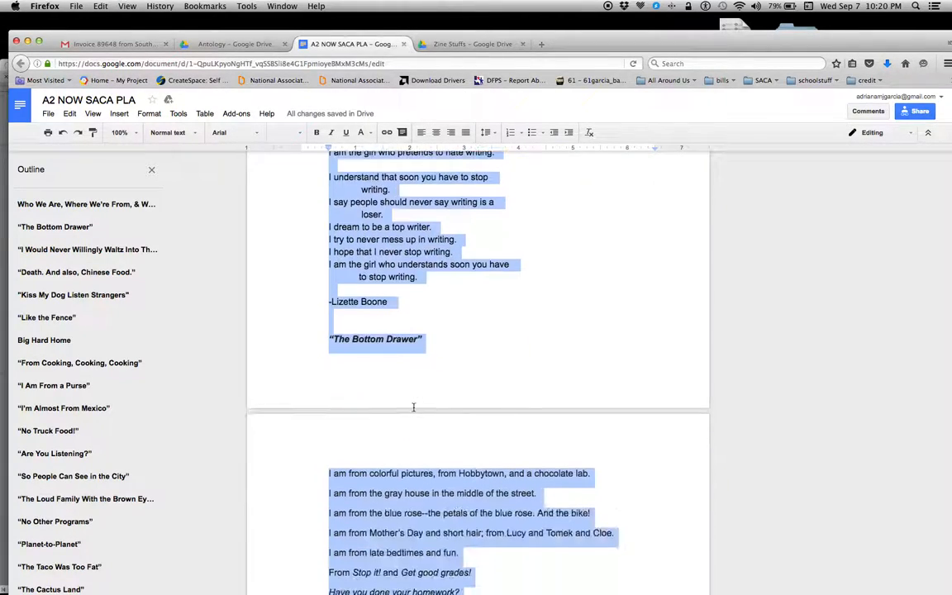
scroll(414, 411, "up", 1)
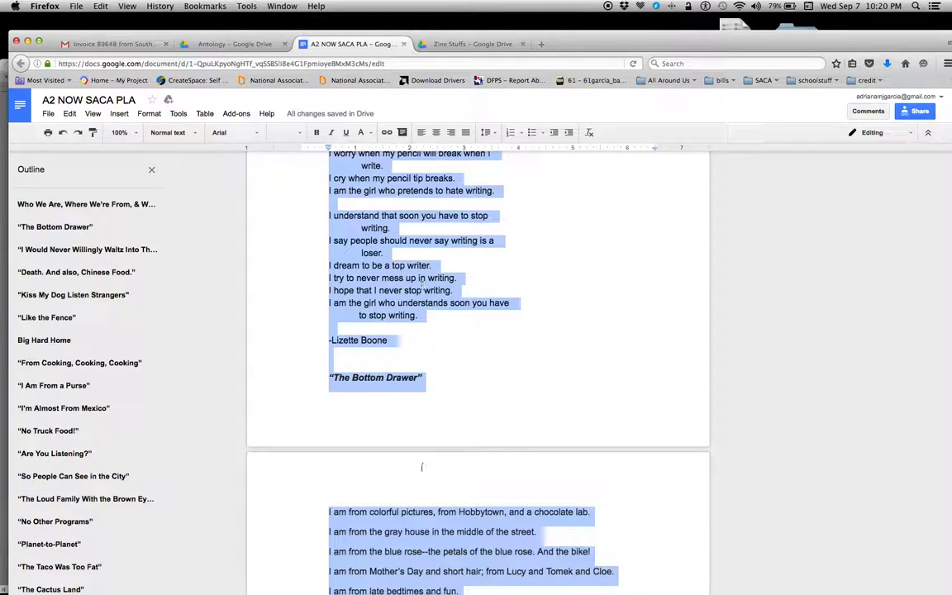
left_click(70, 114)
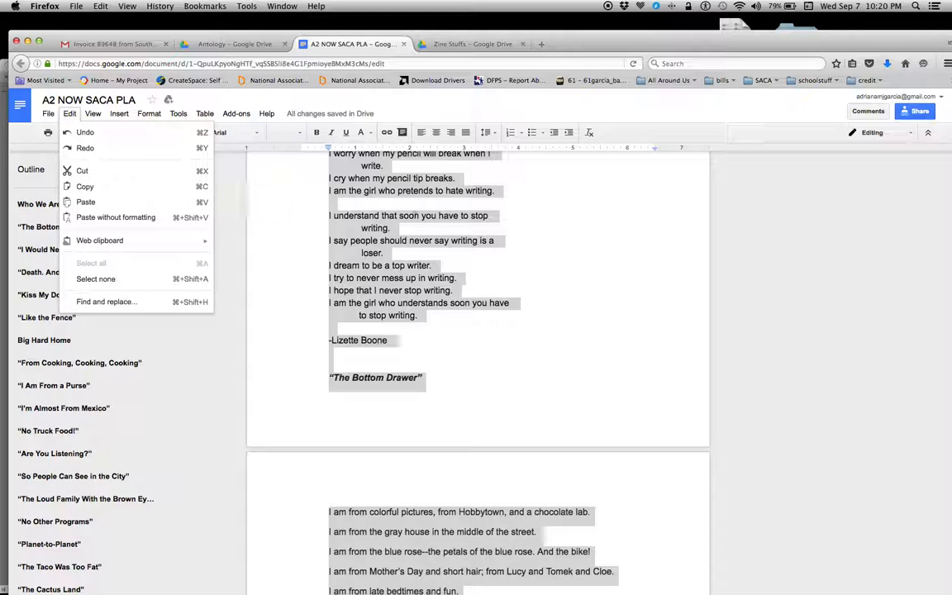
key("super+c")
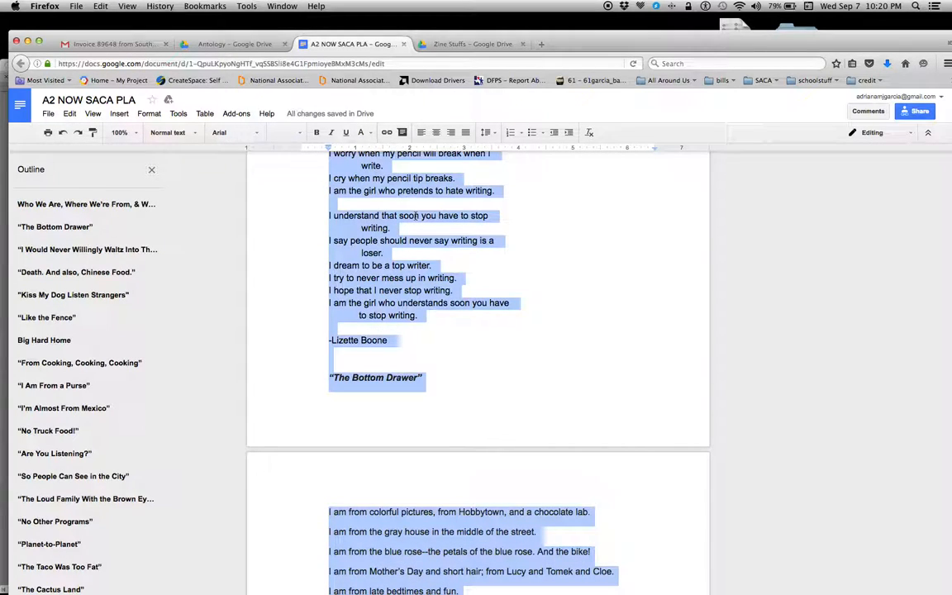
key("super+Tab")
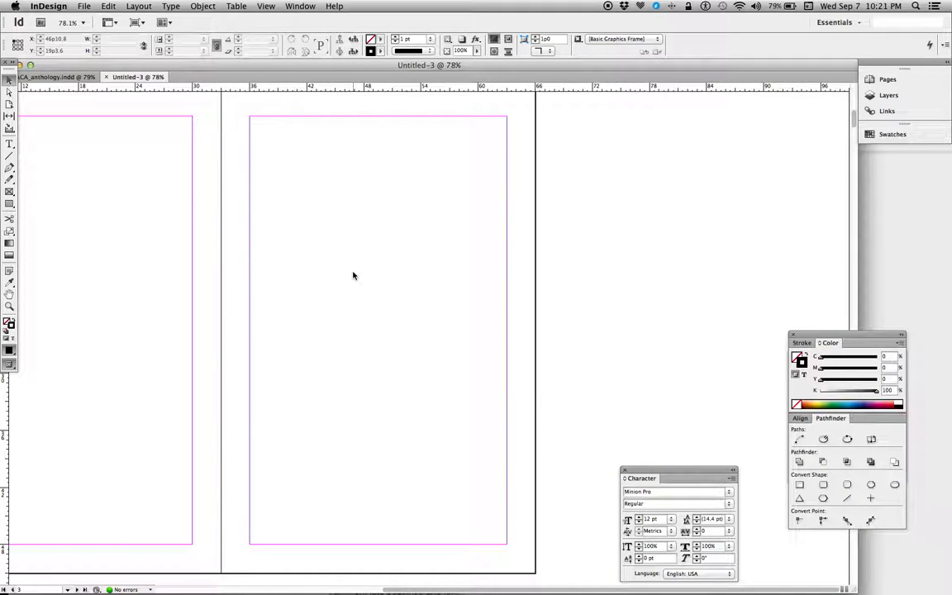
key("super+Tab")
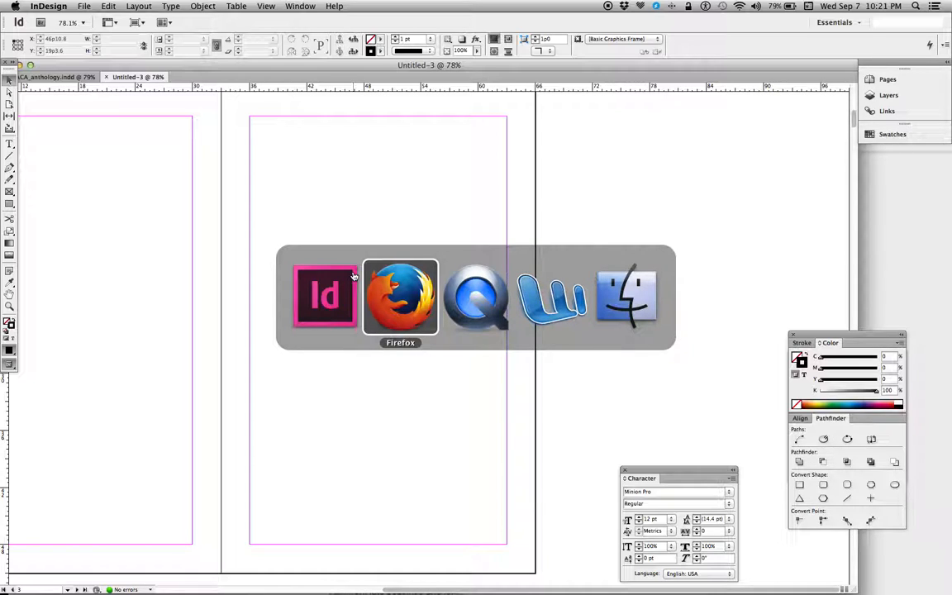
key("super+Tab")
key("super+Tab")
key("super+Tab")
key("super+Tab")
key("super+Tab")
key("super+Tab")
key("super+Tab")
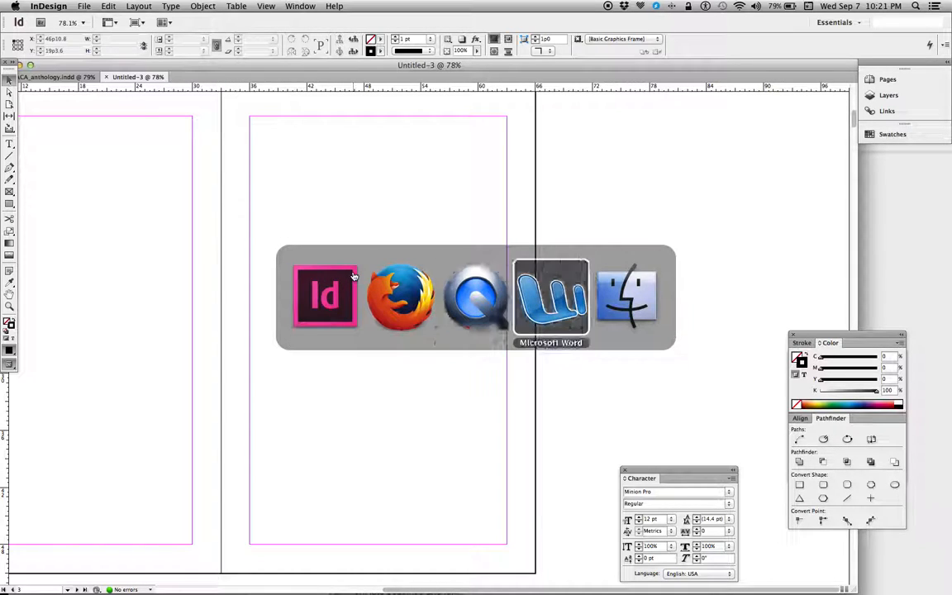
key("super+Tab")
key("super+Tab")
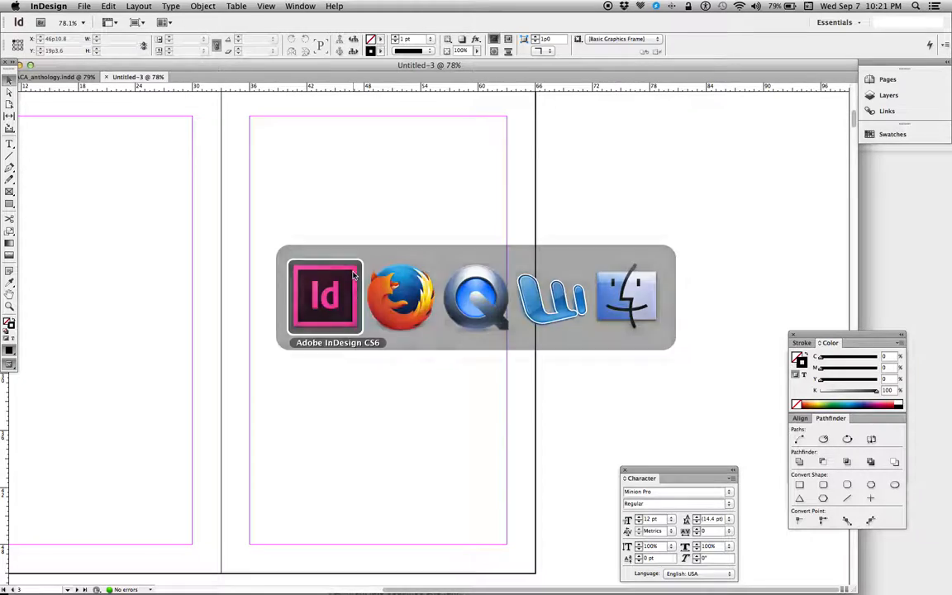
- Draw a text frame about 23p8 wide and 40p3 high inside the margins of page 3
scroll(302, 159, "left", 5)
scroll(302, 157, "down", 2)
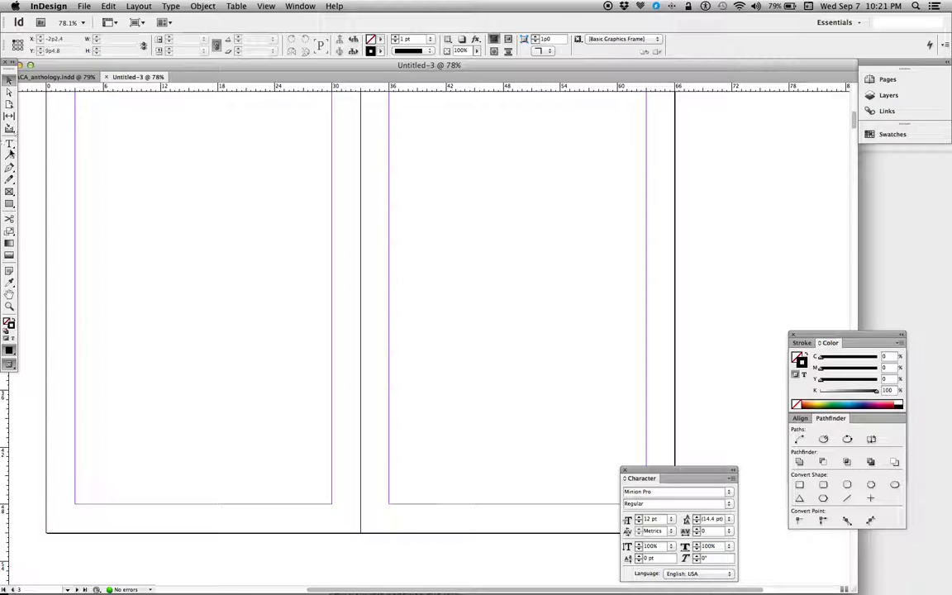
left_click(8, 143)
left_click_drag(401, 108, 627, 490)
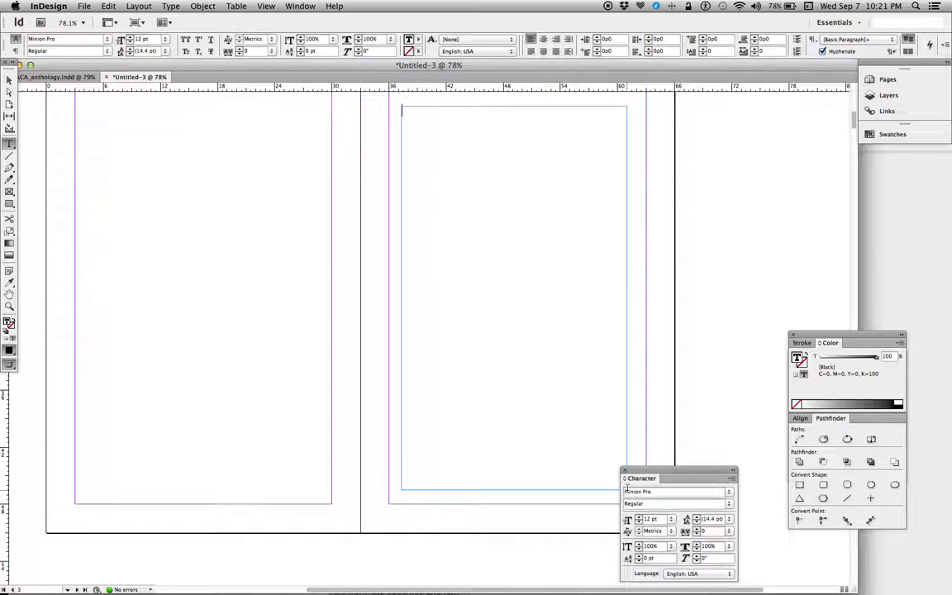
- Enter the filler text "nf,mfnsd.,mdn" in the frame and replace all of it with the copied anthology text
type("nf,mfnsd.,mdn")
key("super+a")
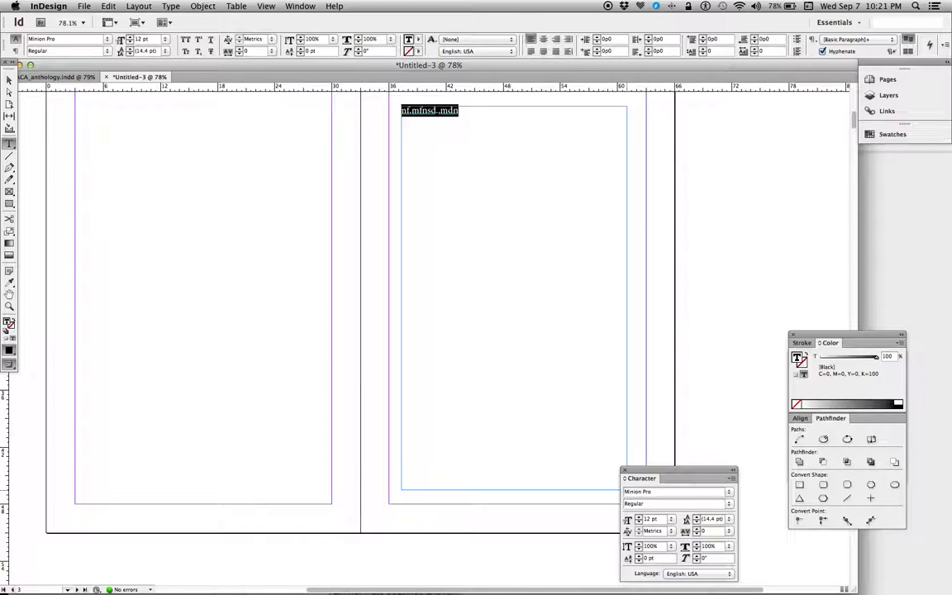
key("super+v")
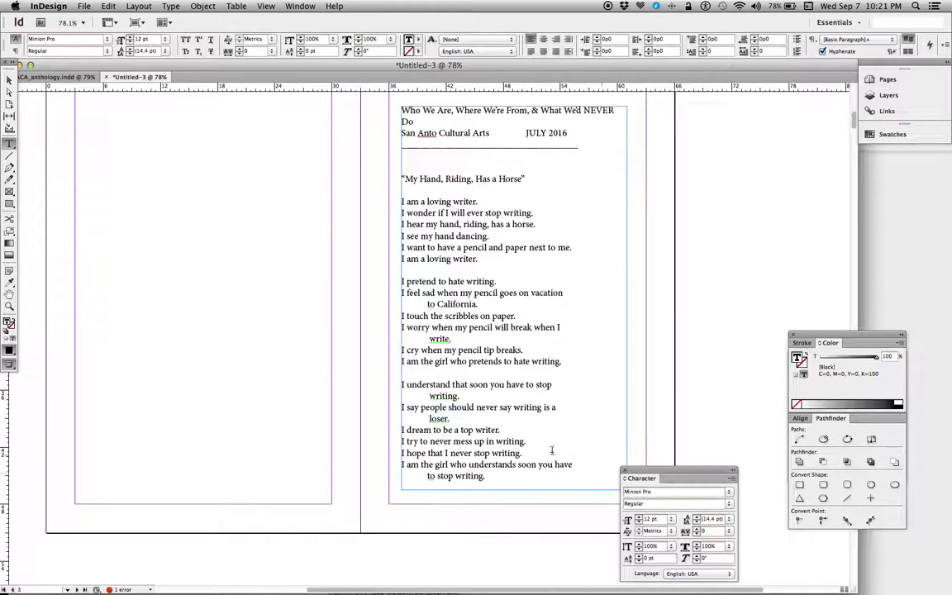
- Enlarge the text frame to 27p0 by 45p0 so its corners align with the margins of page 3
scroll(548, 357, "up", 4)
scroll(548, 357, "right", 3)
scroll(548, 357, "down", 6)
scroll(548, 357, "down", 1)
scroll(496, 314, "up", 5)
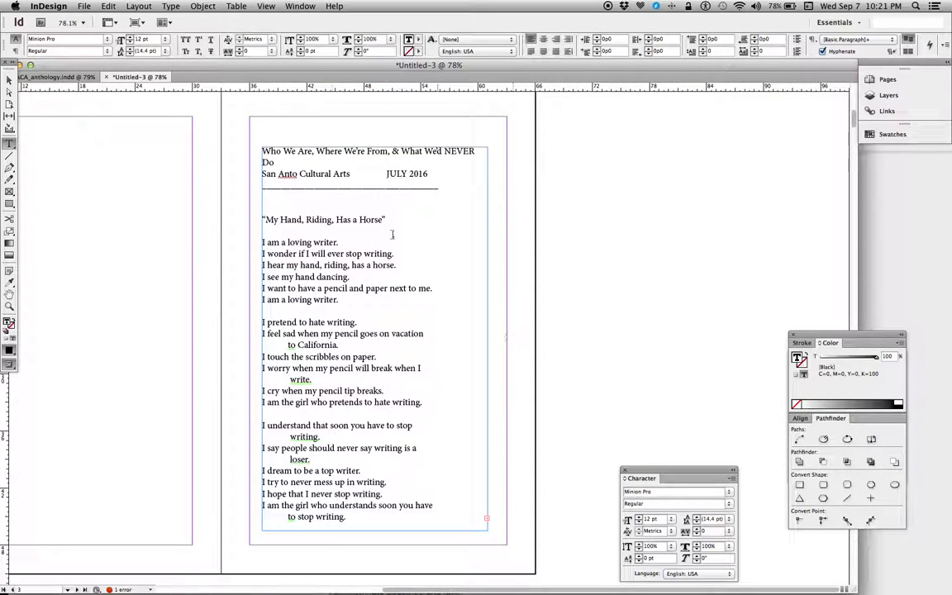
left_click(9, 80)
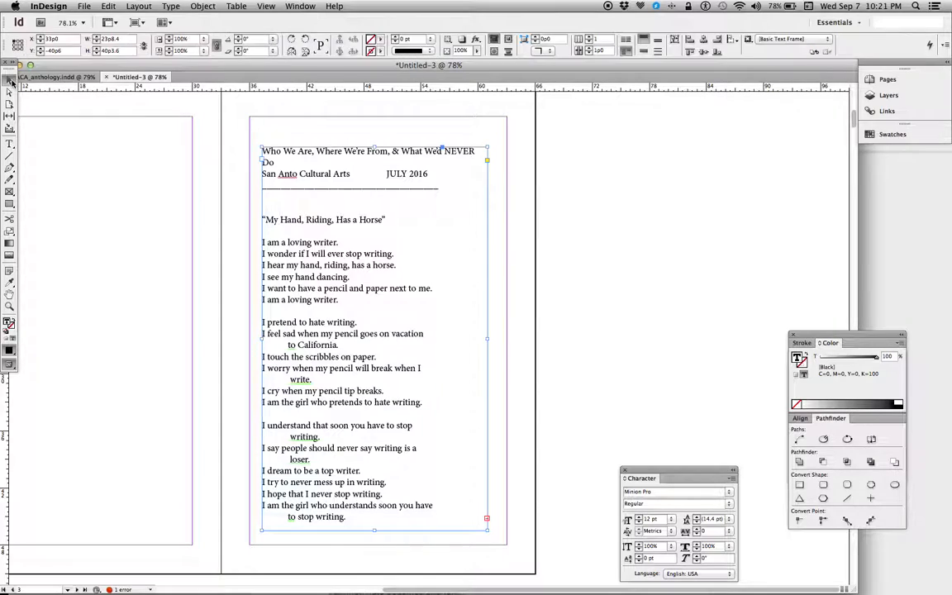
left_click_drag(262, 148, 249, 116)
left_click_drag(487, 531, 506, 545)
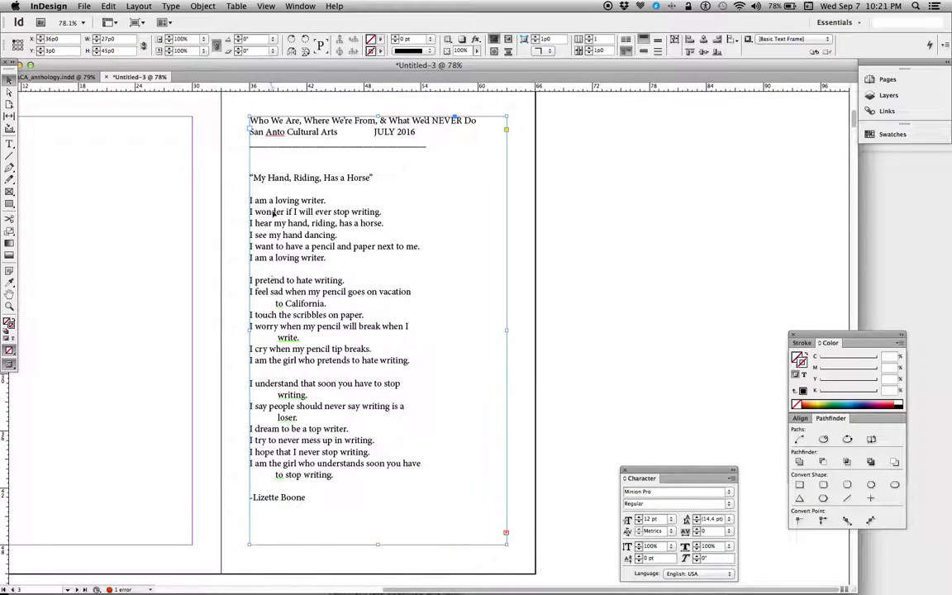
- Select all of the anthology text in the frame and set its font size to 10 pt
double_click(367, 347)
double_click(364, 347)
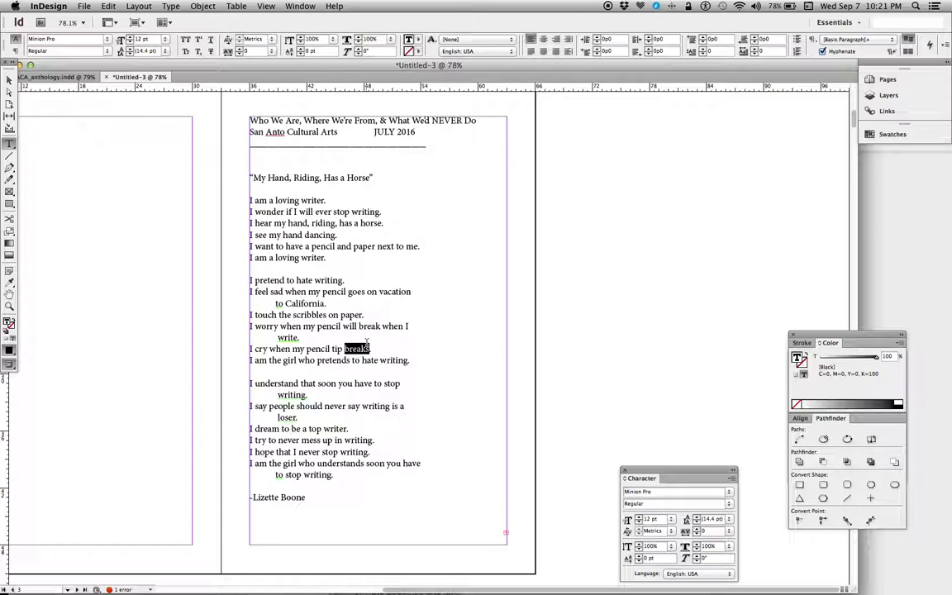
key("super+a")
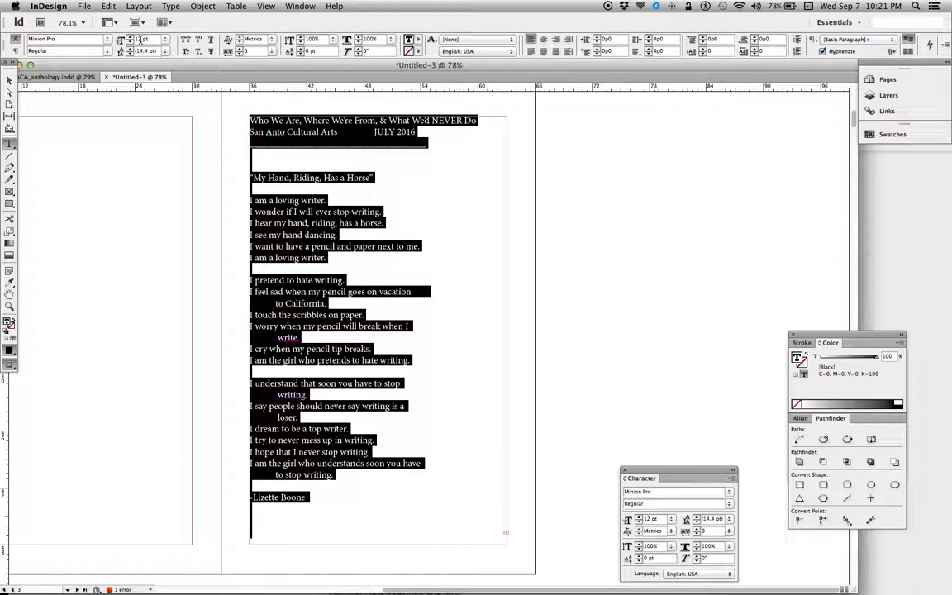
left_click(129, 44)
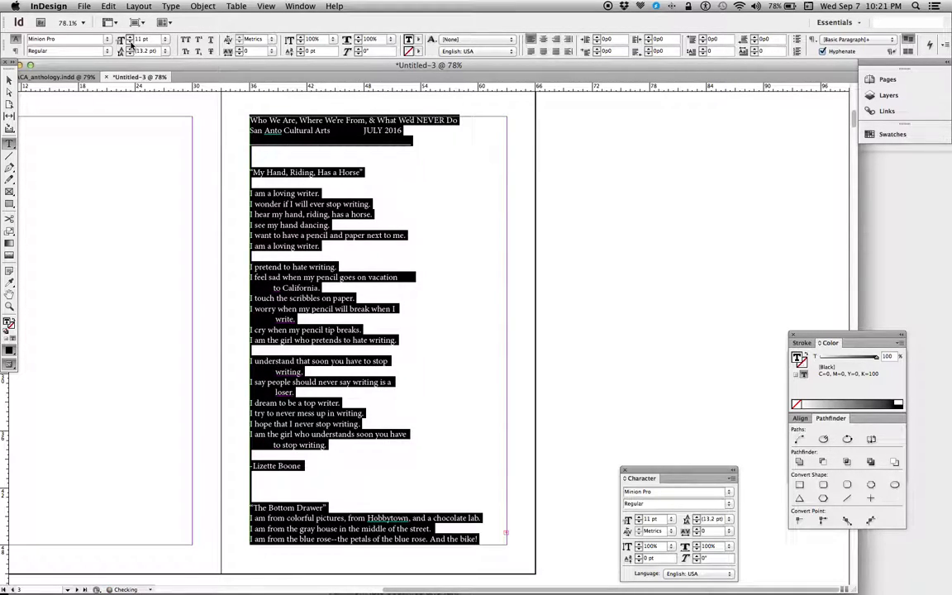
left_click(130, 44)
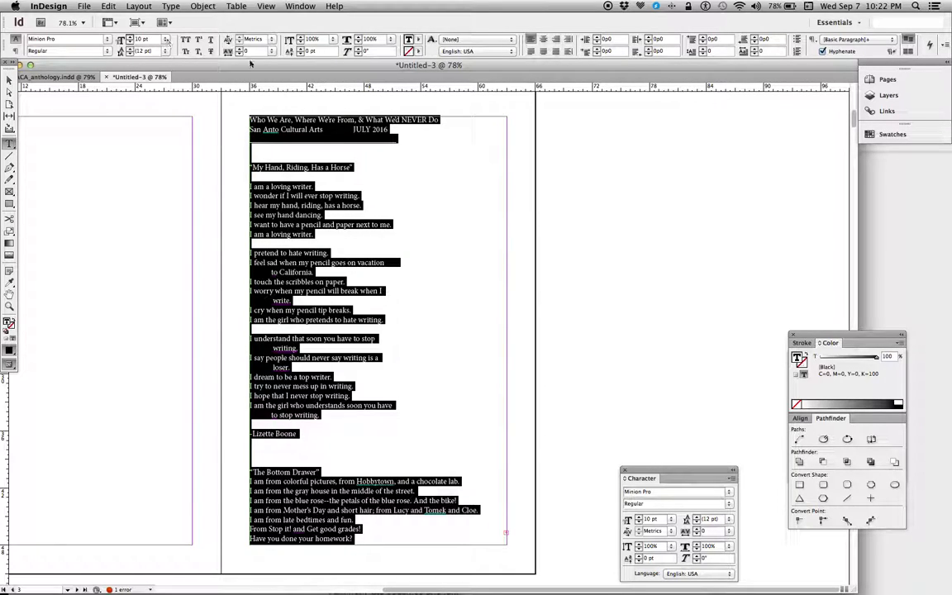
- Select all of the anthology text in the frame on page 3 and set its font size to 13 pt
left_click(271, 116)
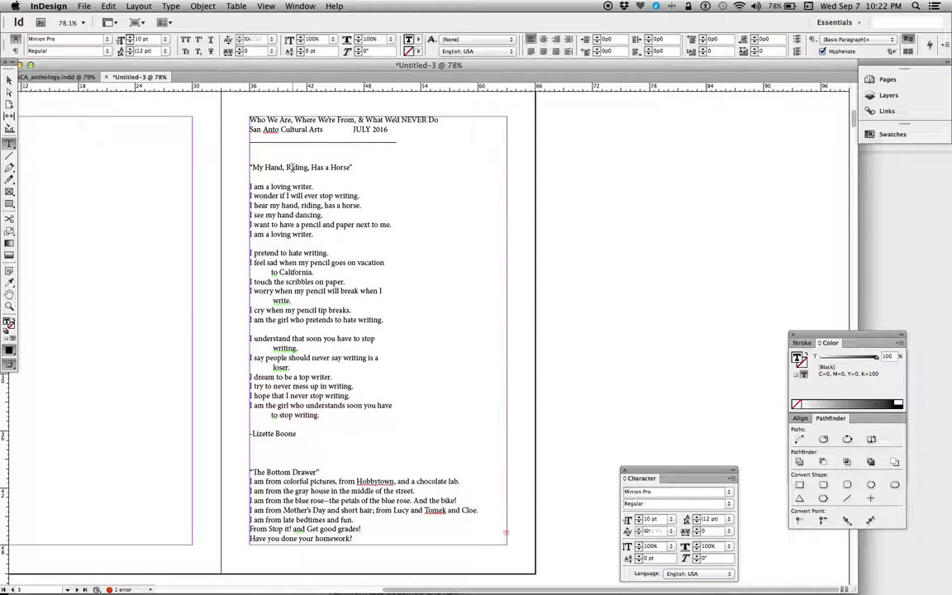
key("super+a")
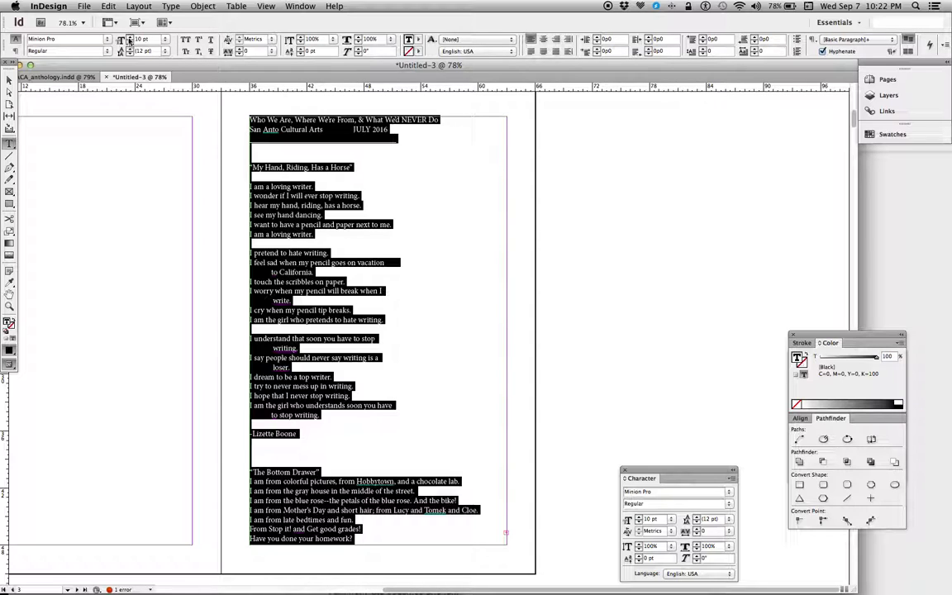
left_click(128, 37)
left_click(129, 38)
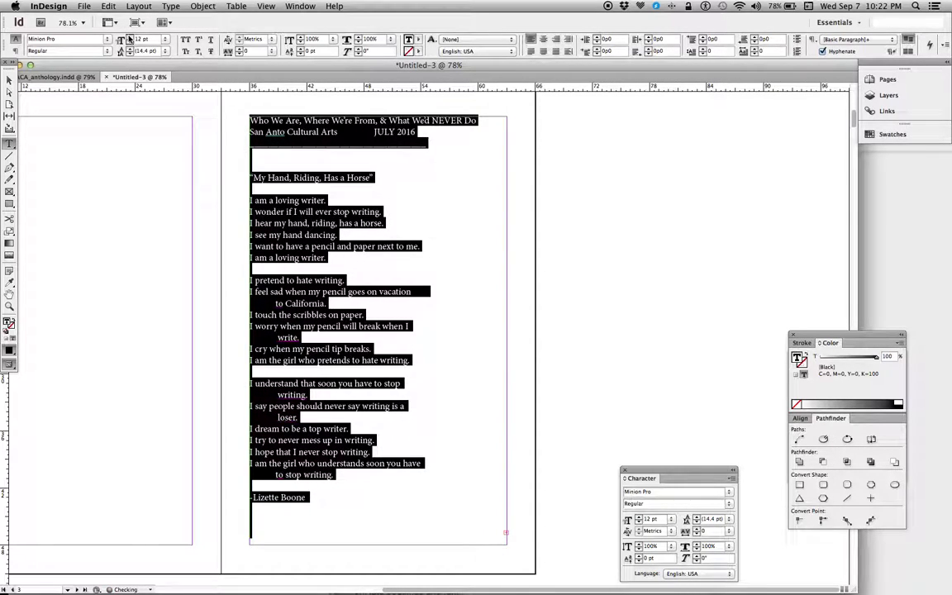
left_click(129, 38)
left_click(364, 343)
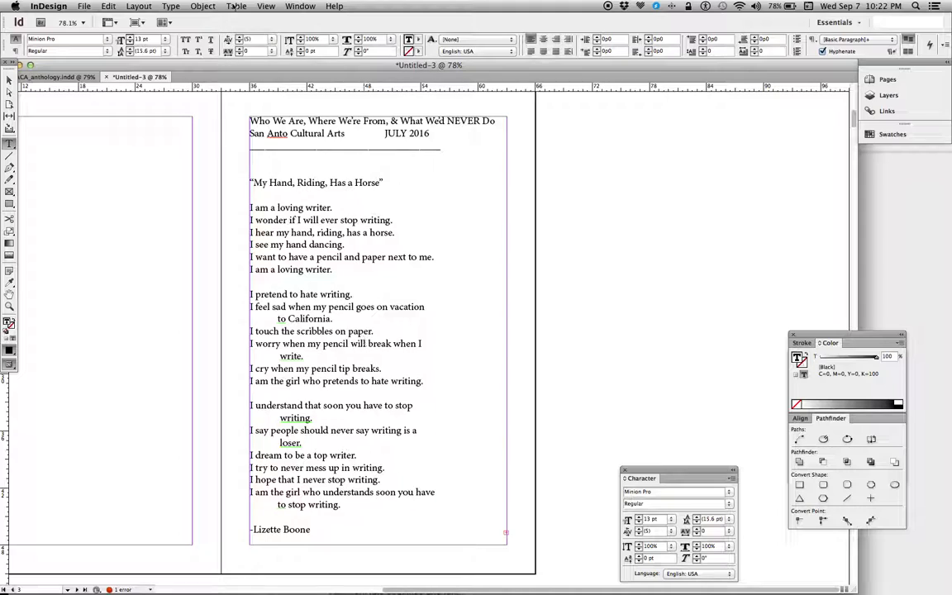
left_click(361, 393)
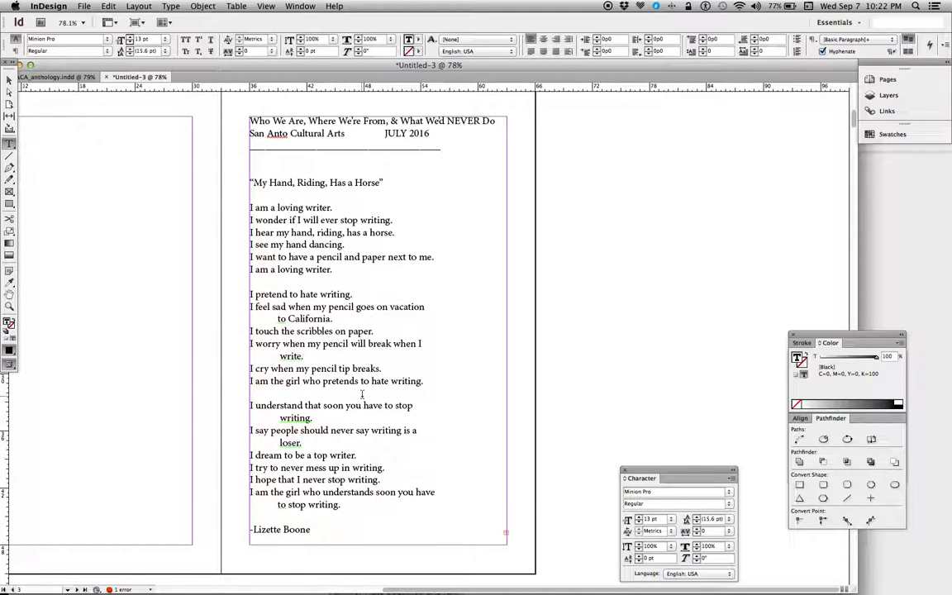
- Thread the overset text from page 3 into a new 27p0 by 45p0 frame filling the margins of page 4
left_click(10, 80)
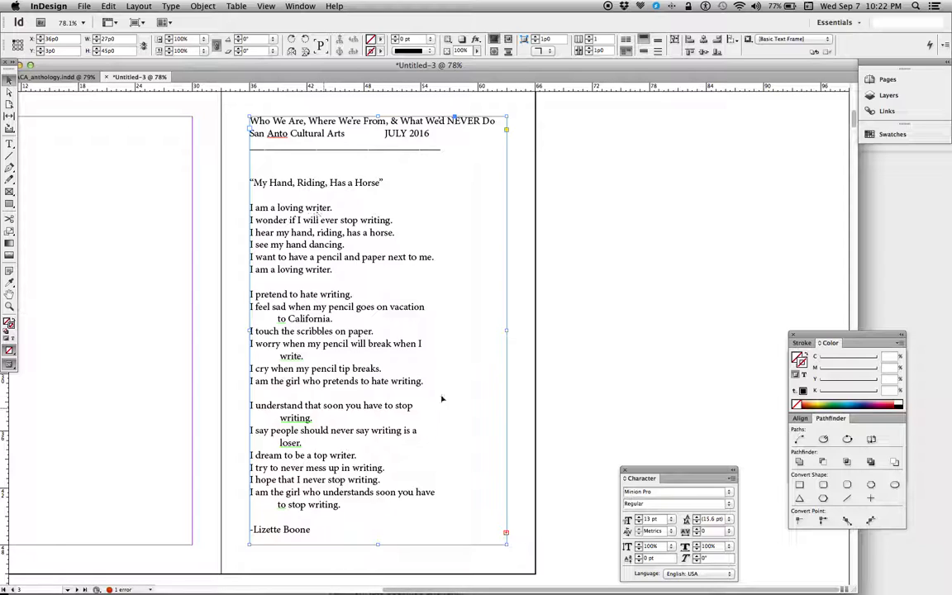
scroll(342, 327, "down", 10)
scroll(342, 327, "left", 5)
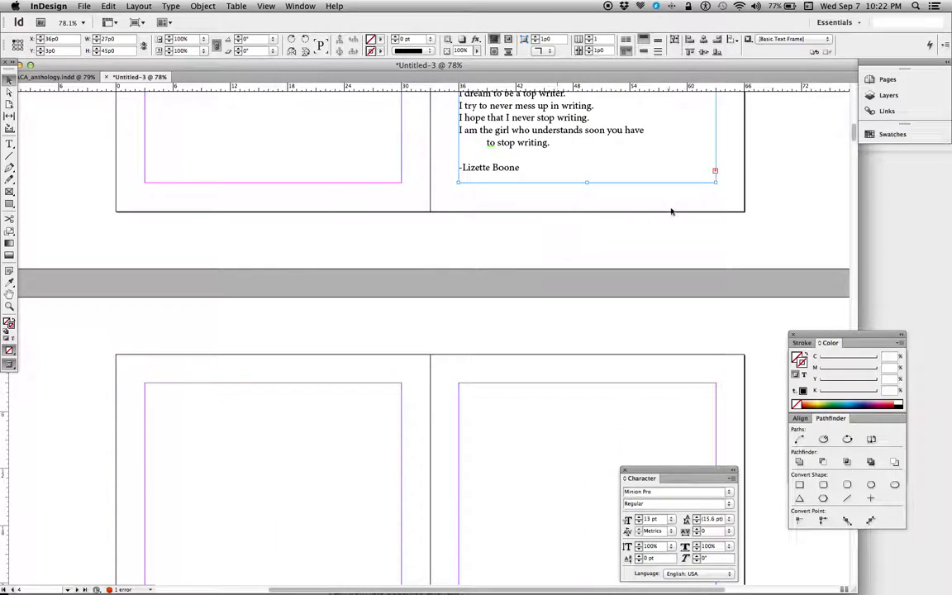
left_click(716, 171)
left_click(260, 358)
left_click_drag(260, 358, 250, 403)
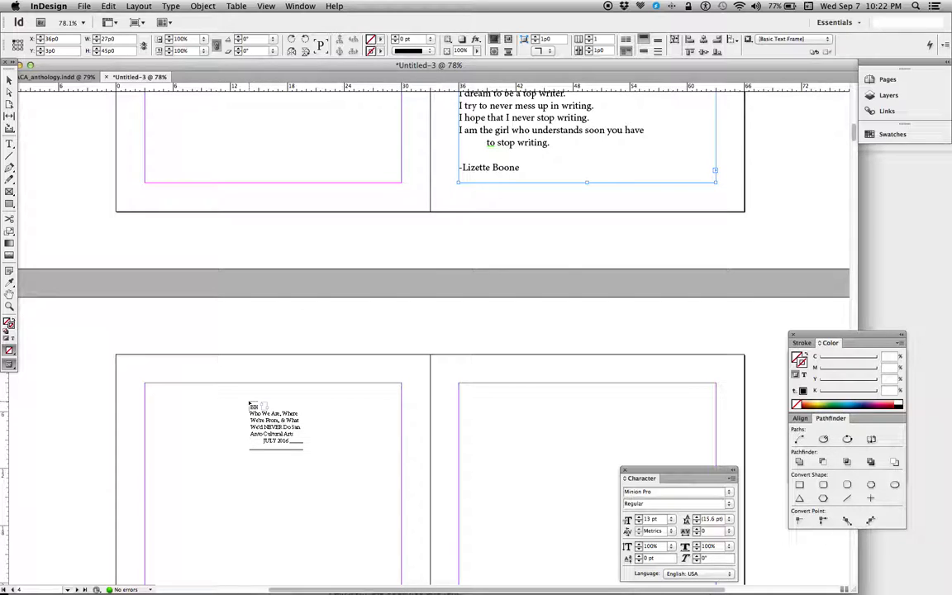
scroll(249, 403, "down", 5)
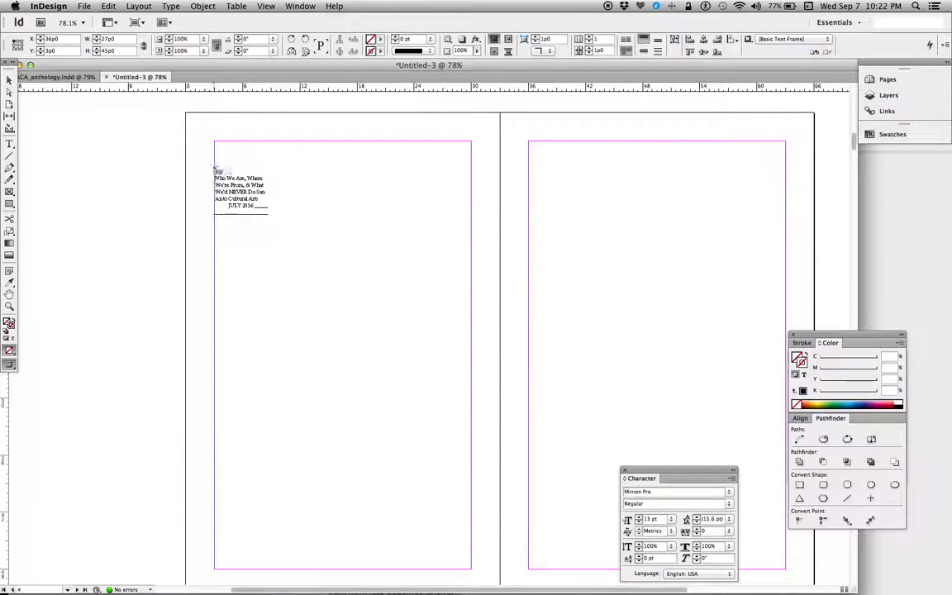
left_click_drag(217, 141, 471, 569)
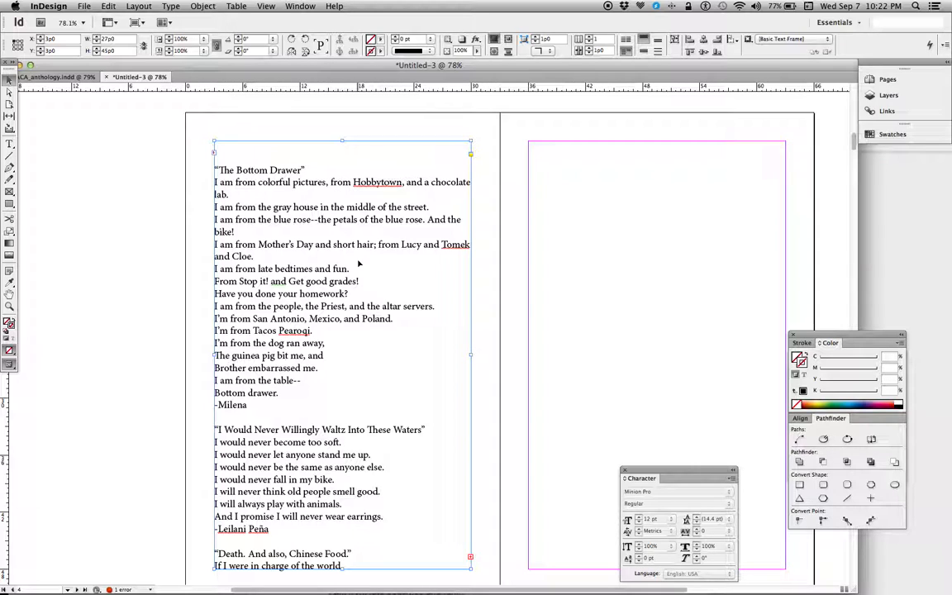
- Thread the overset text from page 4 into a new frame about 26p10 by 44p4 on page 5
scroll(372, 420, "down", 3)
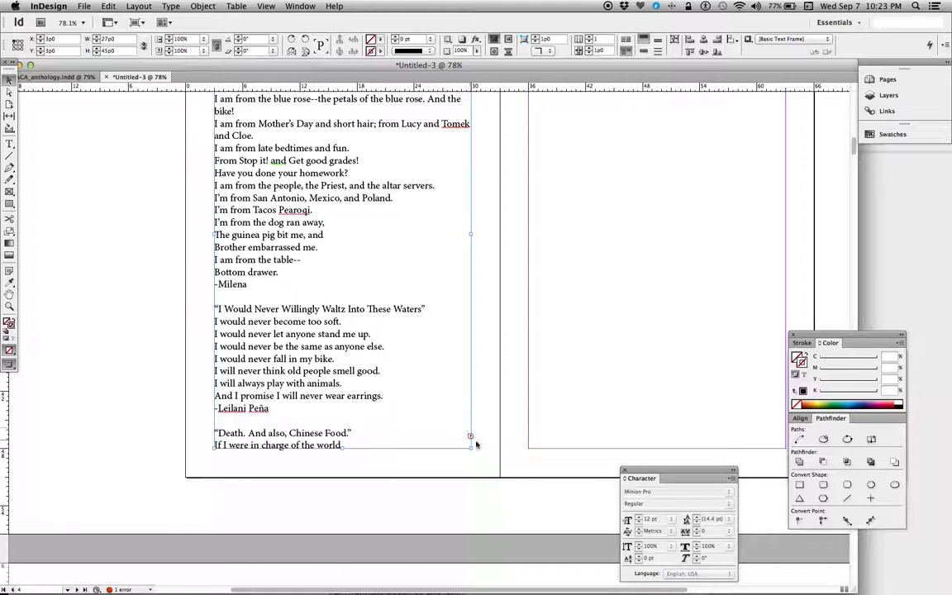
left_click(470, 438)
scroll(548, 212, "up", 3)
scroll(569, 213, "right", 3)
scroll(564, 226, "down", 4)
scroll(564, 226, "up", 4)
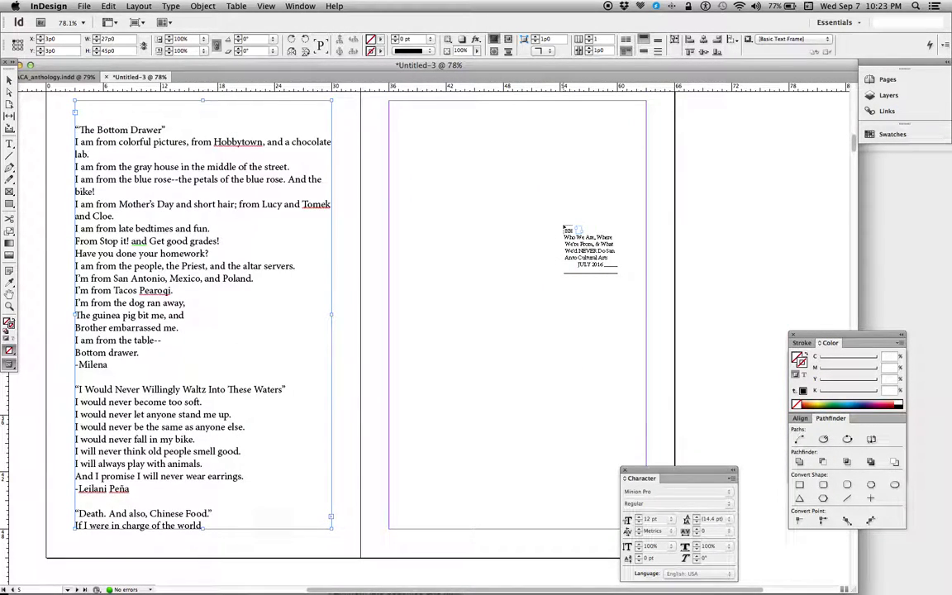
left_click_drag(396, 105, 650, 526)
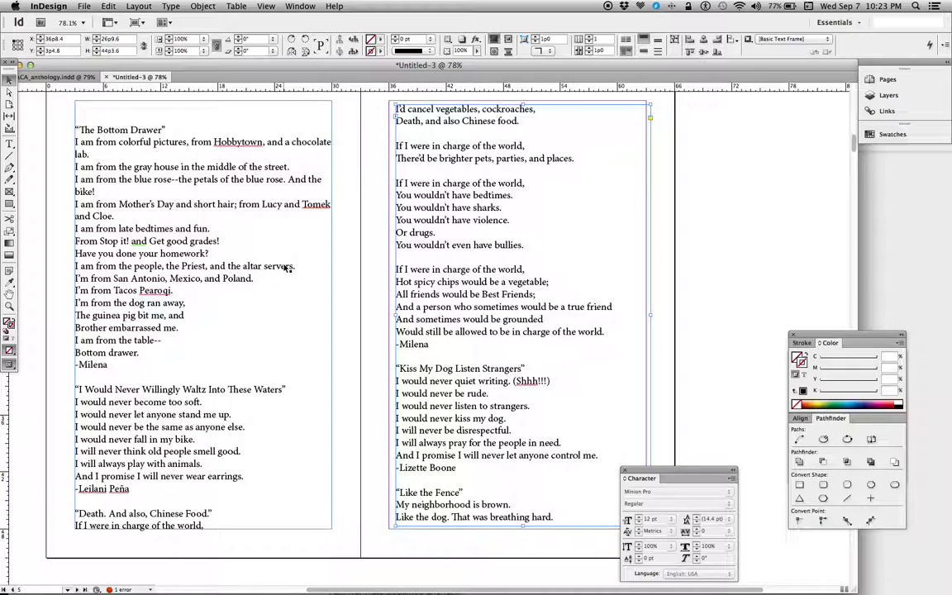
- Insert two line breaks above the title "Death. And also, Chinese Food." on page 4 to push that poem onto page 5
scroll(284, 268, "up", 10)
scroll(284, 268, "down", 8)
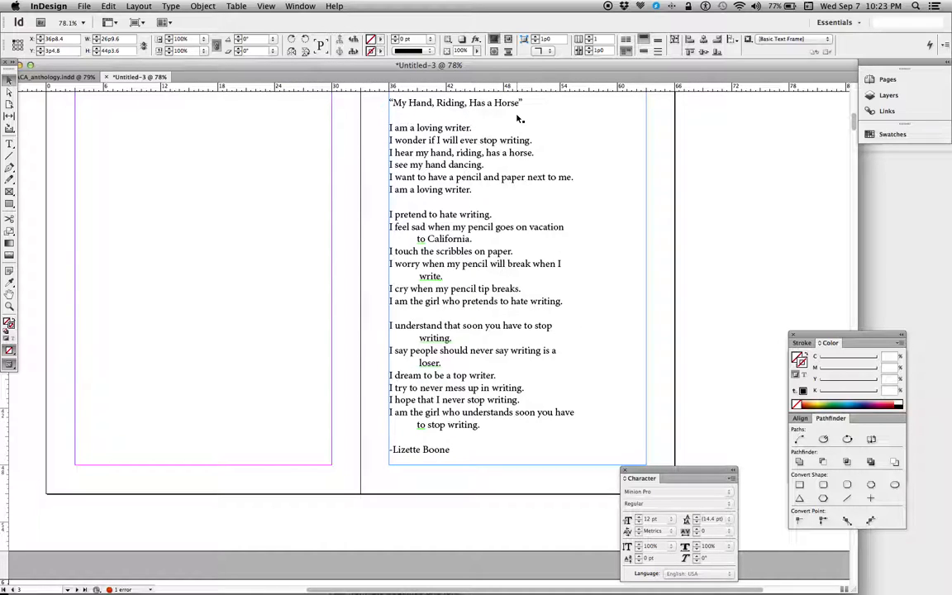
scroll(500, 154, "down", 18)
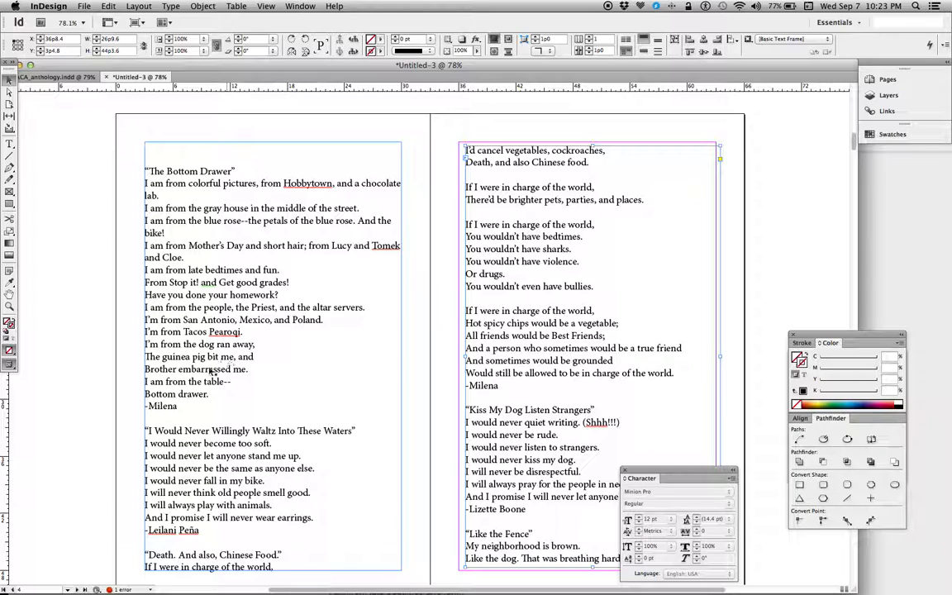
scroll(155, 412, "down", 3)
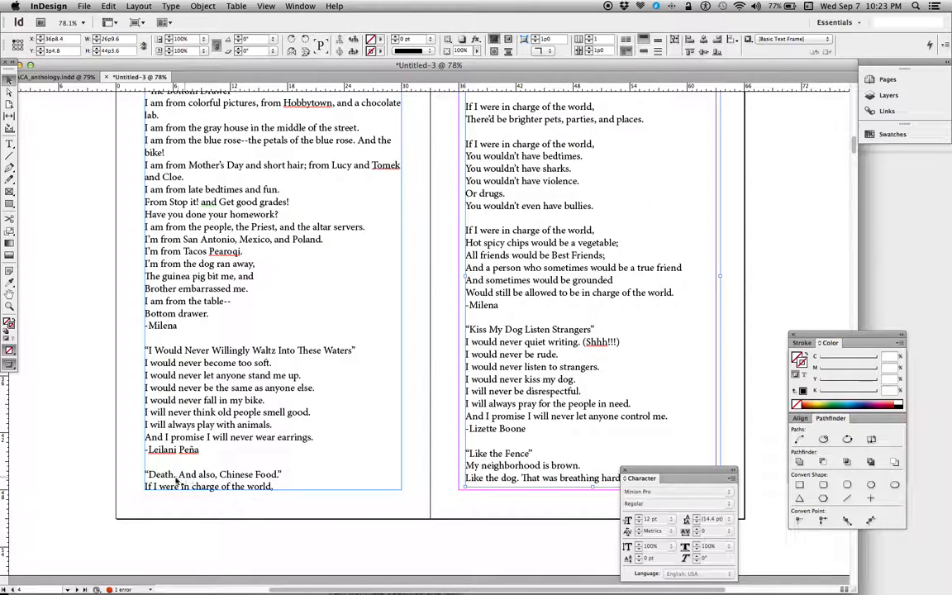
double_click(160, 463)
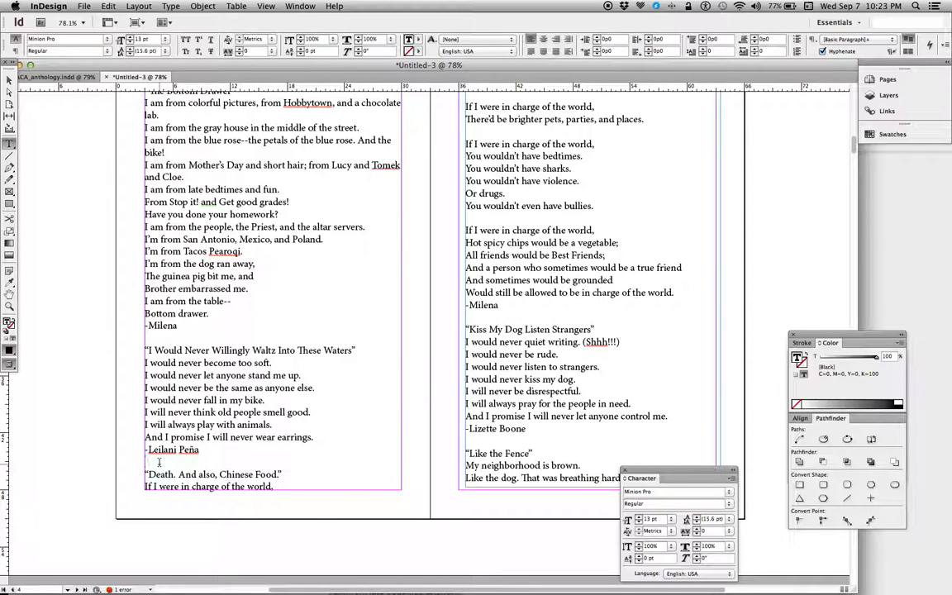
key("Return")
key("Return")
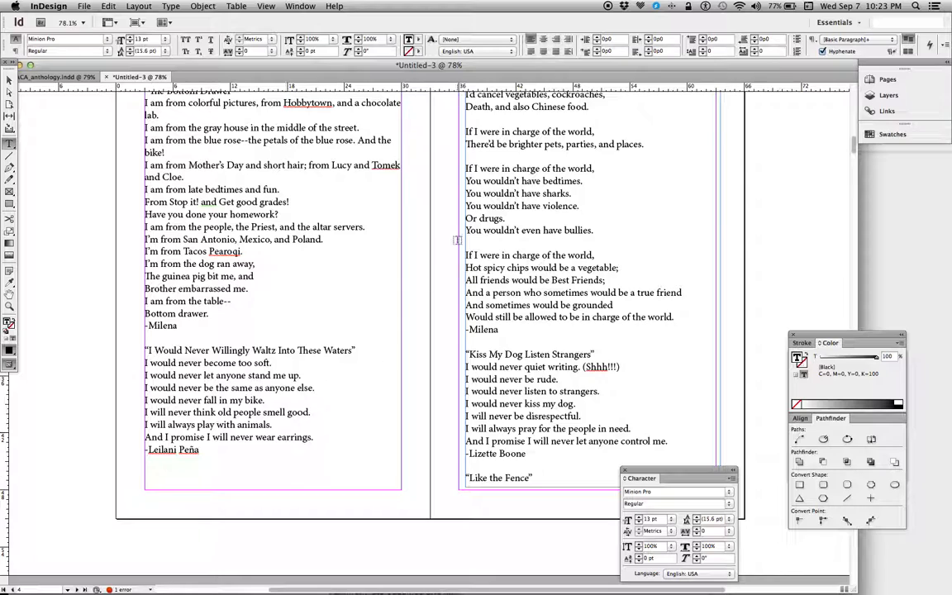
- Insert a line break above the title "Like the Fence" at the end of page 5 to push it out of that frame
scroll(453, 246, "up", 3)
scroll(453, 246, "right", 5)
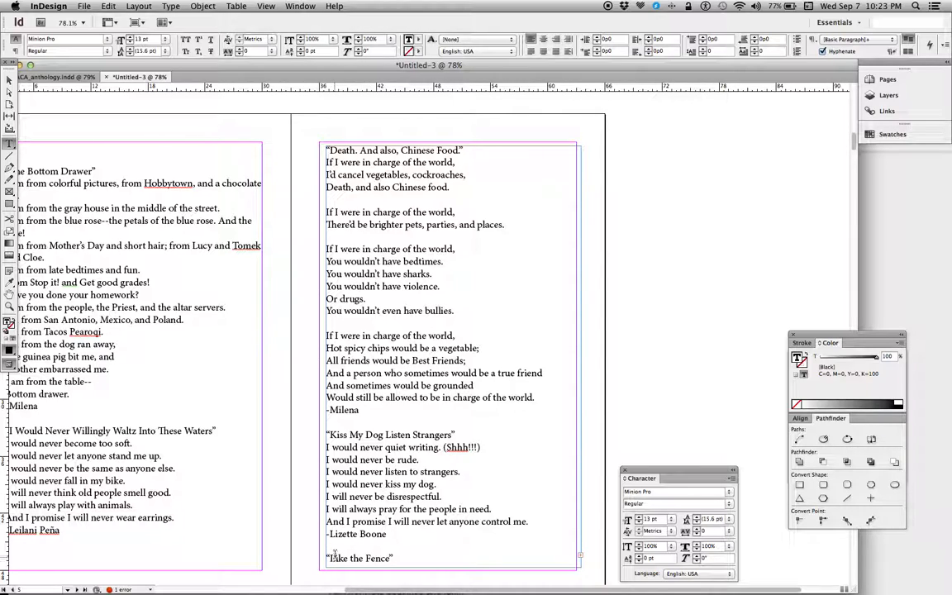
left_click(369, 556)
left_click(350, 546)
key("Return")
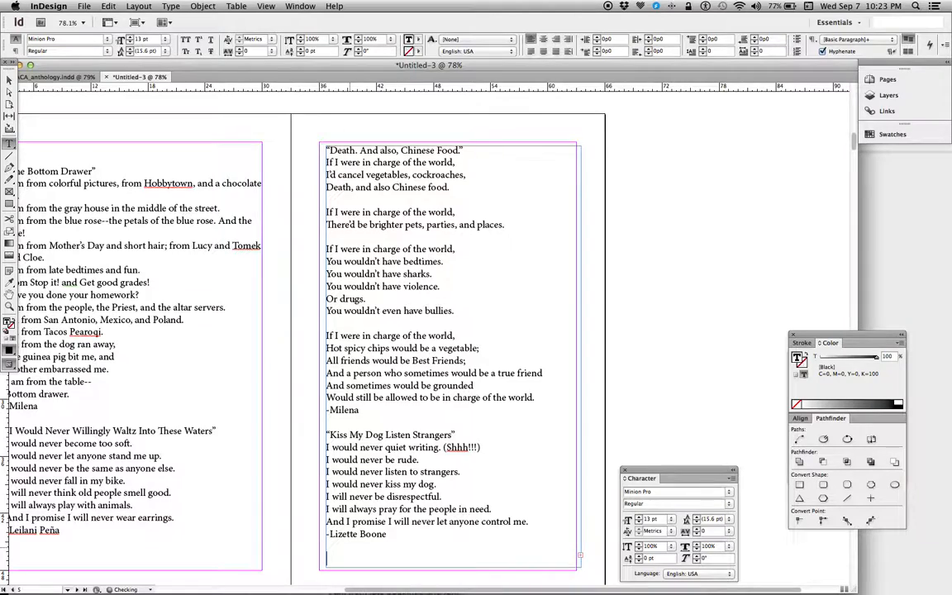
- Thread the overset text from page 5 into a new frame about 26p4 by 45p0 on page 6
scroll(413, 331, "down", 10)
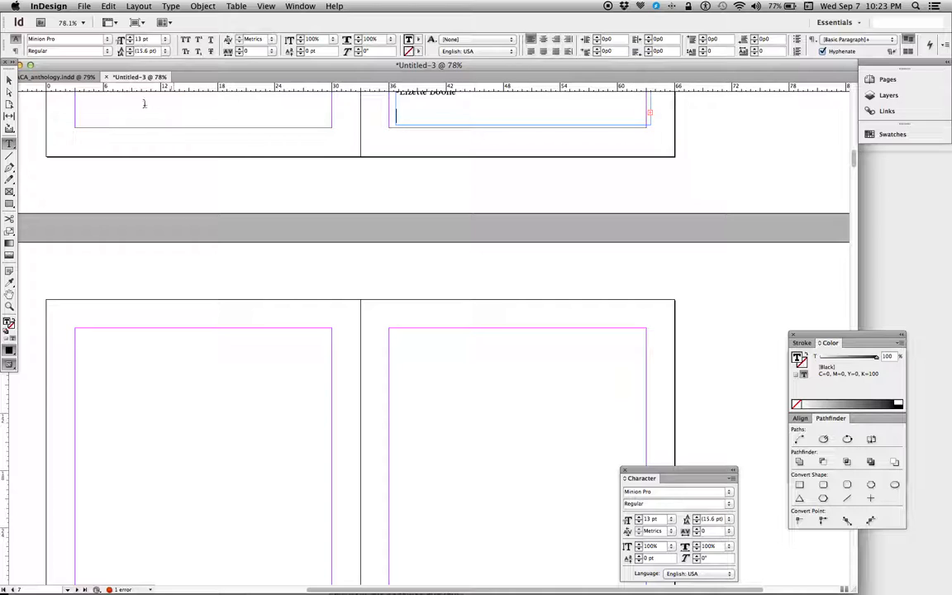
left_click(9, 80)
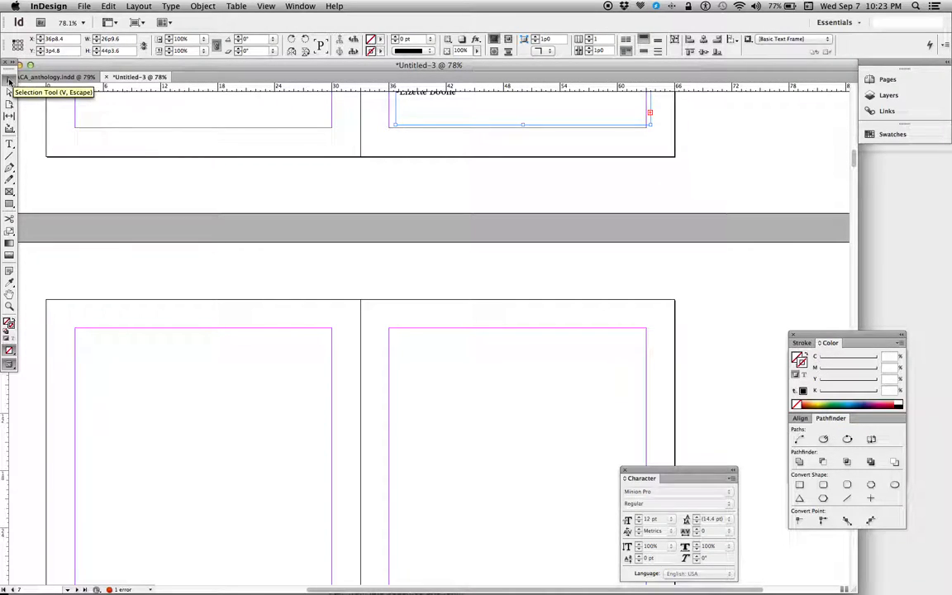
left_click(649, 114)
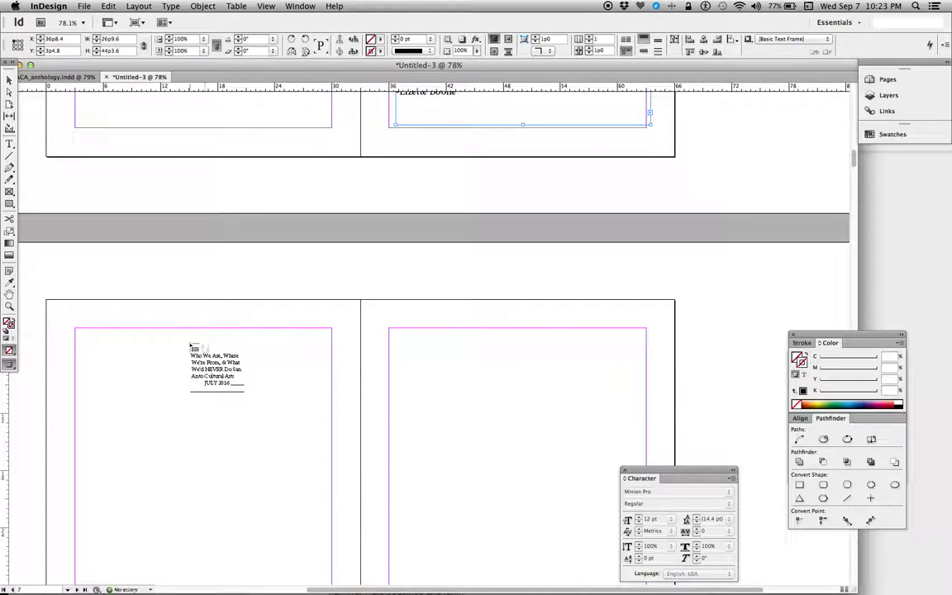
left_click_drag(81, 329, 325, 521)
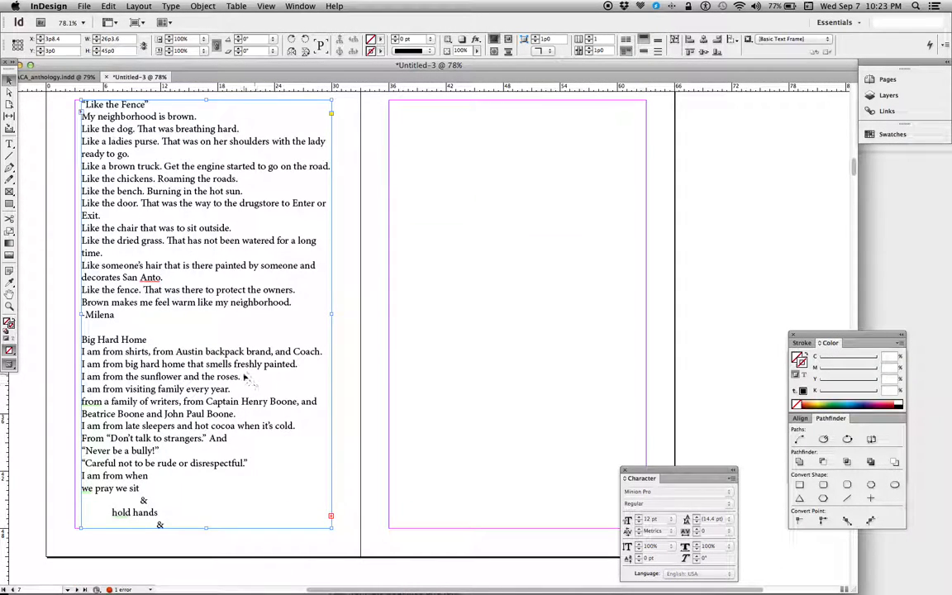
- Review how the poems flow through the threaded frames on pages 3 to 6
scroll(235, 386, "up", 10)
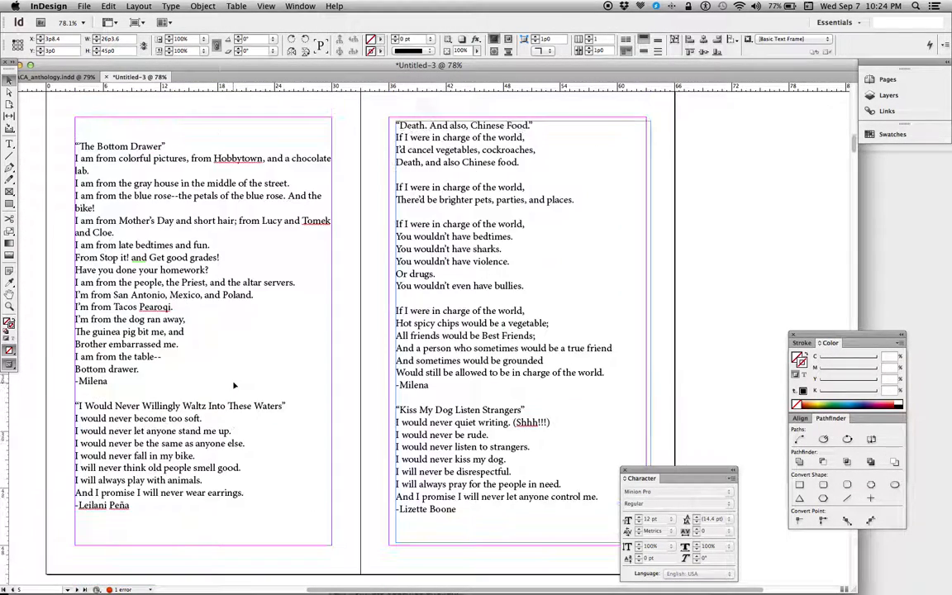
scroll(235, 386, "up", 8)
scroll(235, 386, "down", 10)
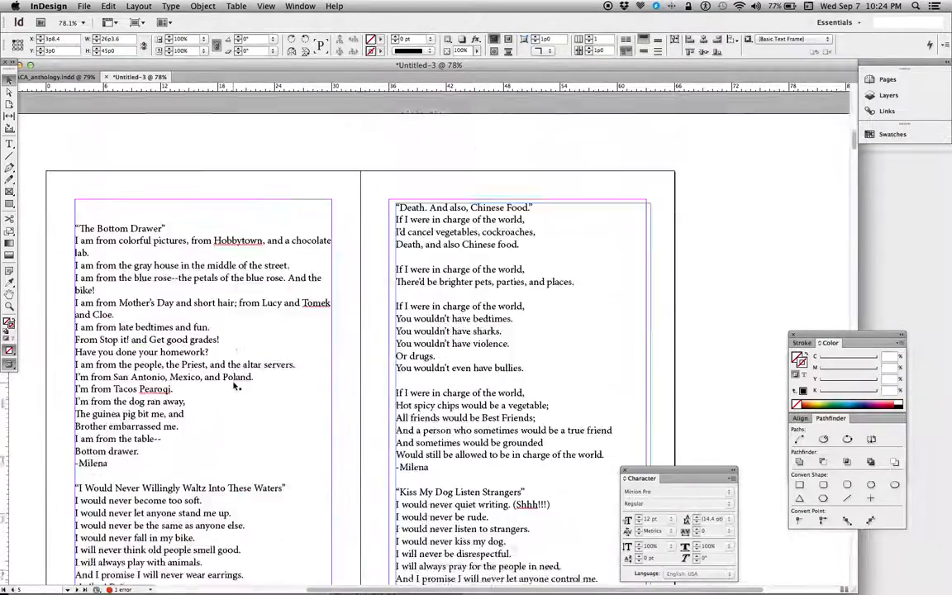
scroll(235, 386, "down", 12)
scroll(235, 386, "up", 5)
scroll(234, 386, "down", 5)
scroll(235, 386, "up", 3)
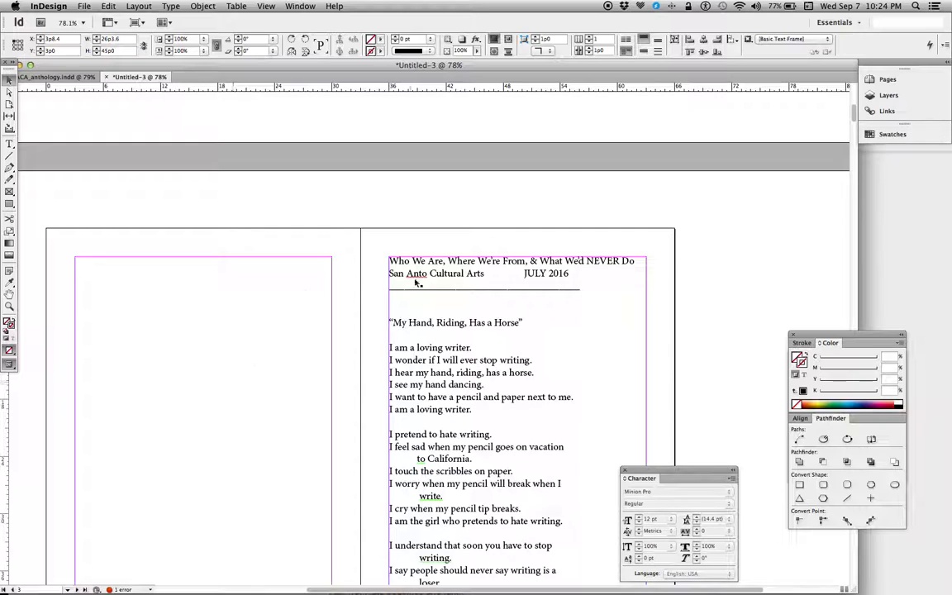
scroll(410, 272, "right", 2)
scroll(409, 272, "down", 5)
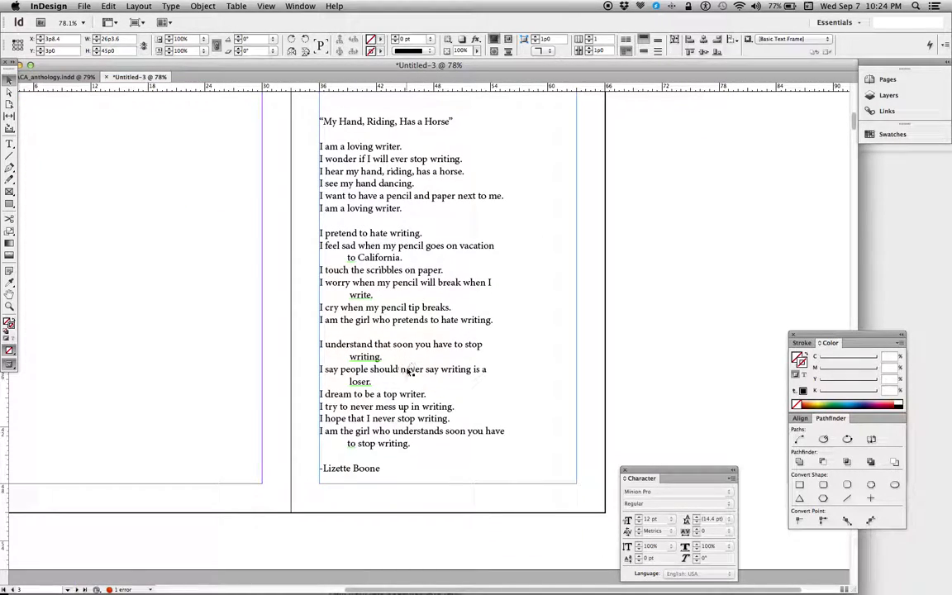
- Set the font of all the text in the threaded story to American Typewriter Regular
triple_click(407, 370)
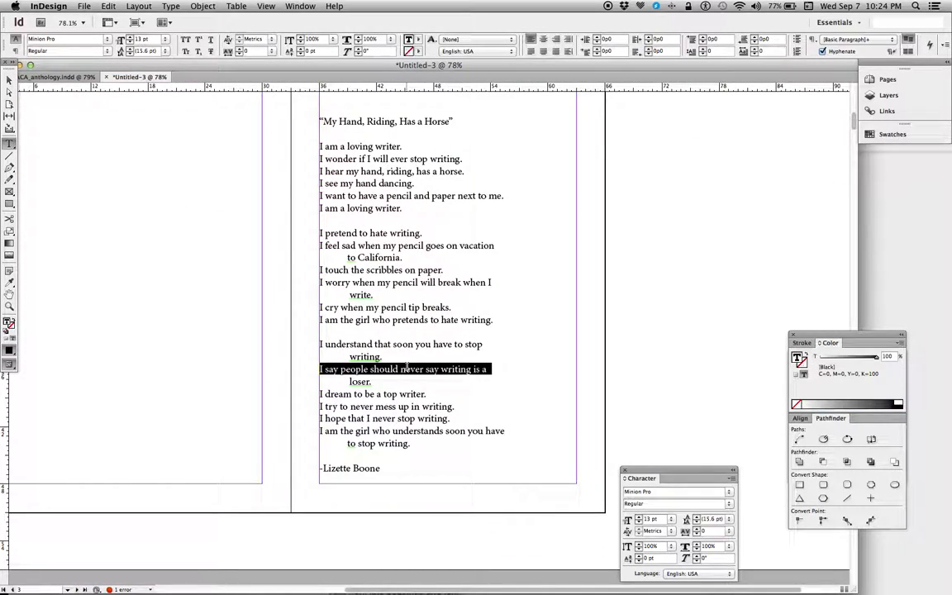
left_click(399, 307)
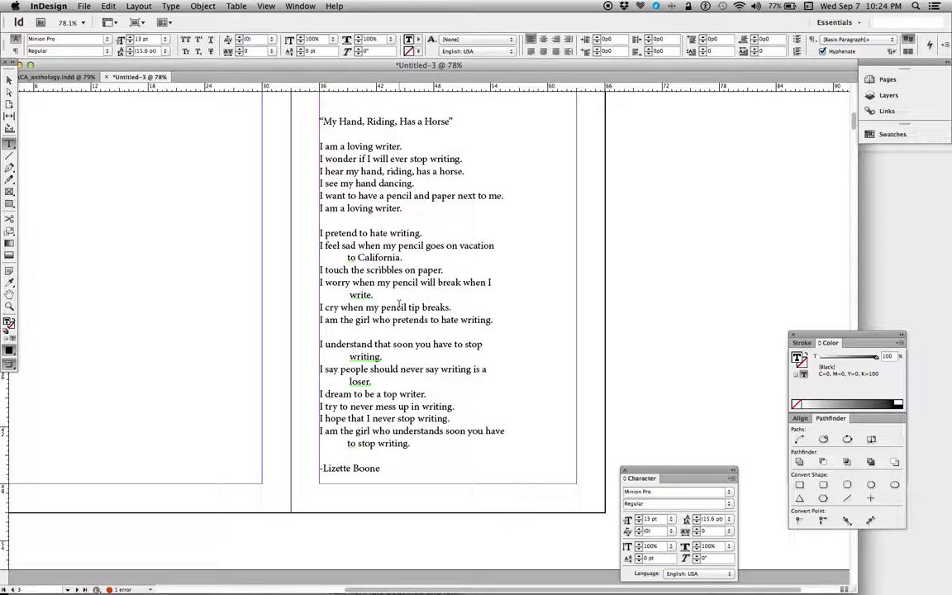
key("super+a")
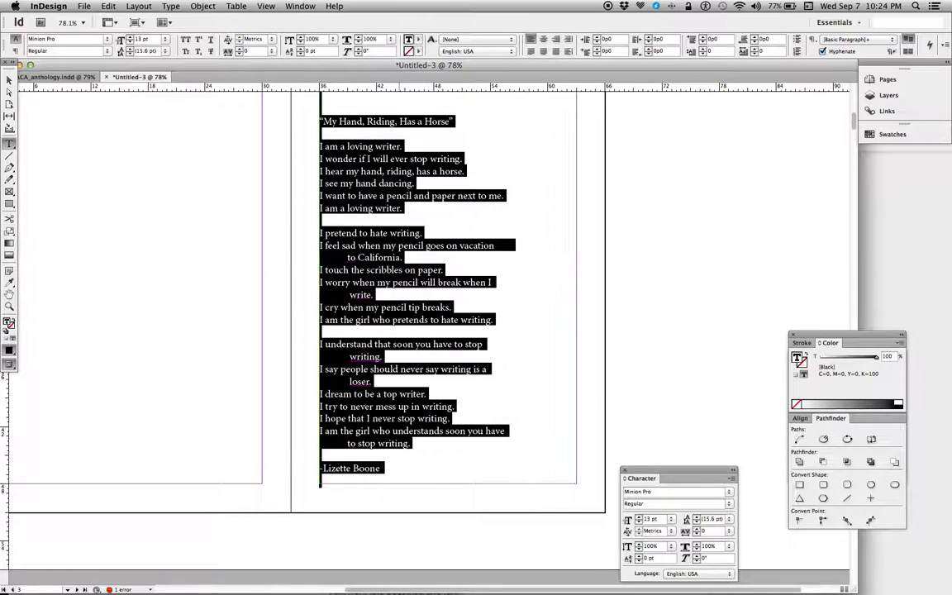
scroll(193, 280, "down", 20)
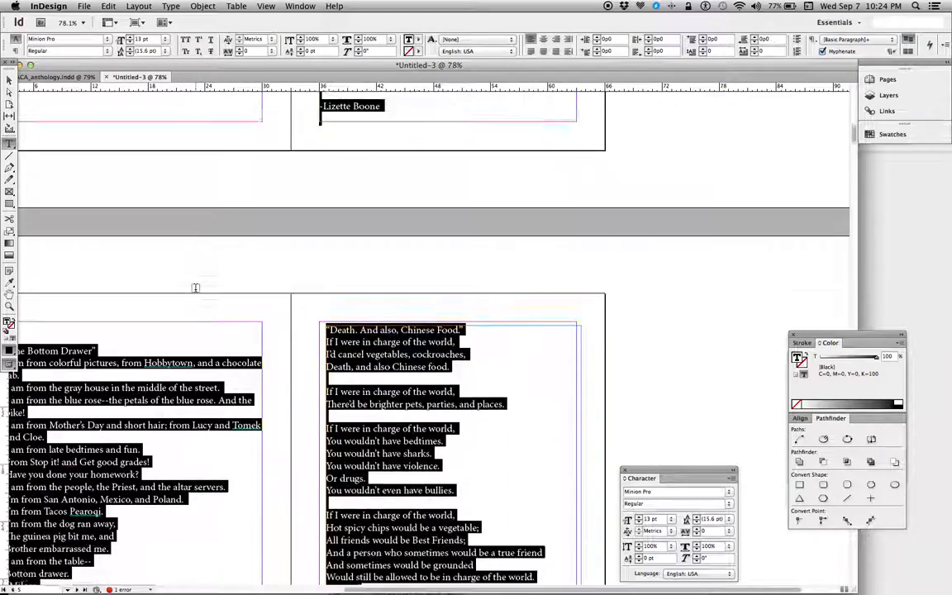
scroll(195, 287, "down", 3)
scroll(195, 288, "left", 3)
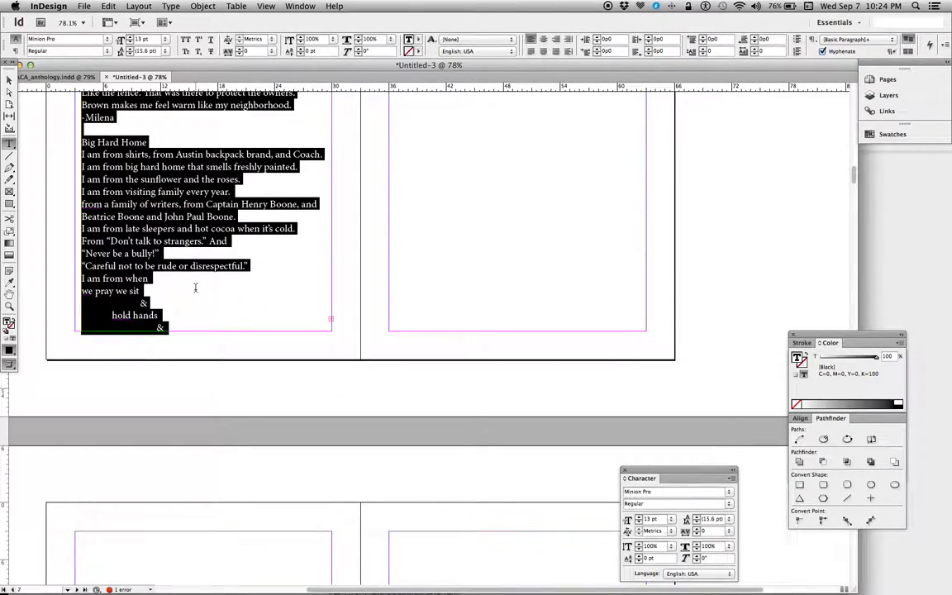
scroll(203, 206, "up", 20)
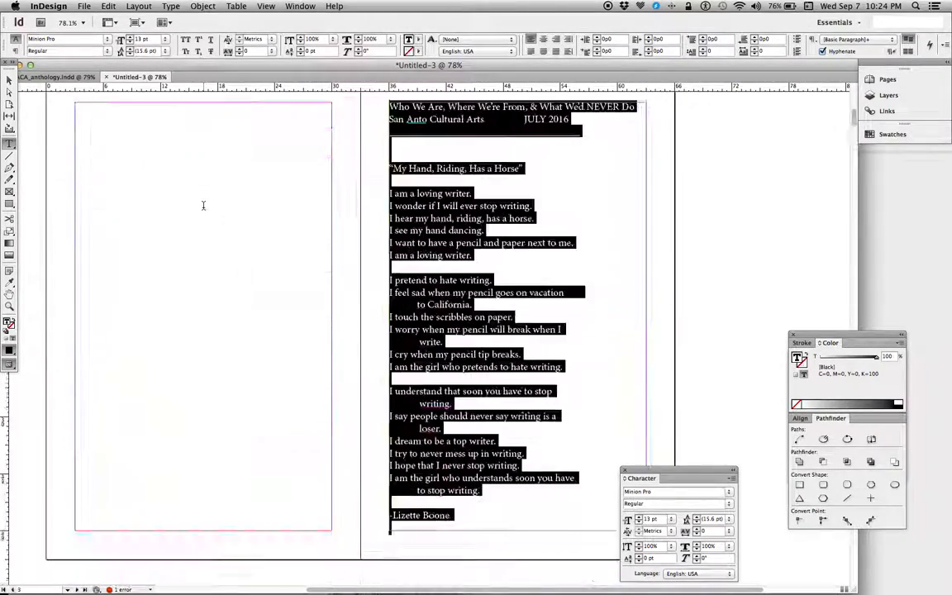
left_click(106, 39)
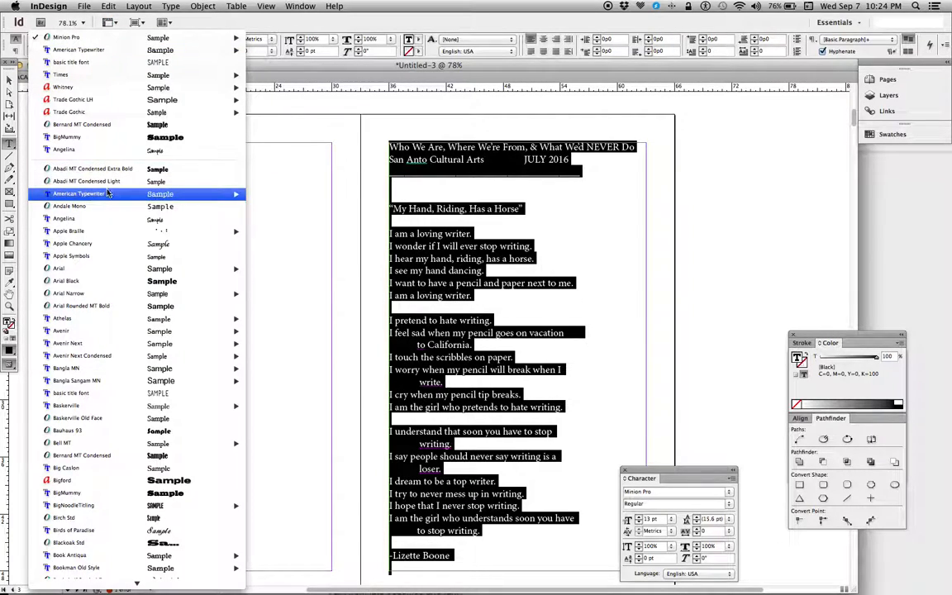
mouse_move(211, 194)
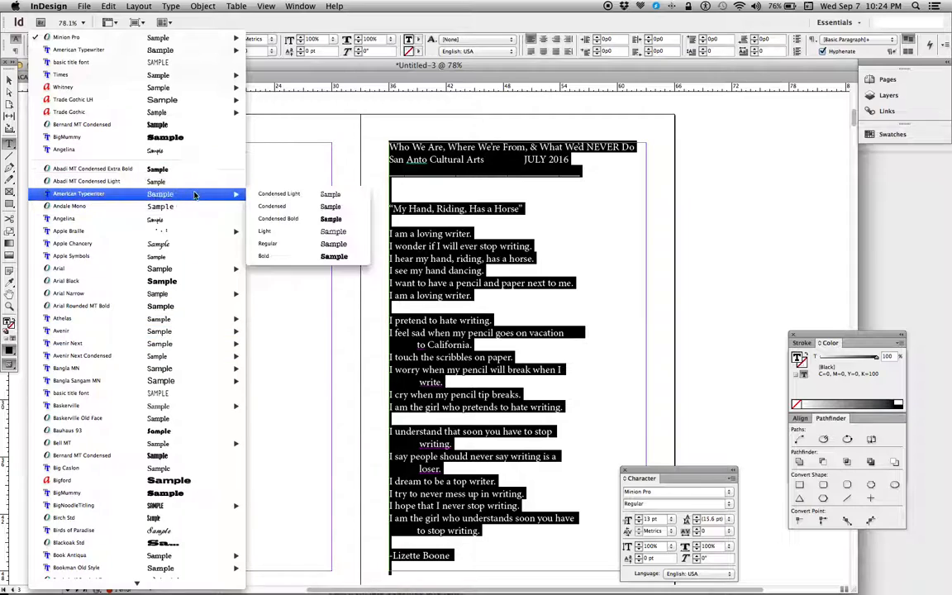
left_click(328, 244)
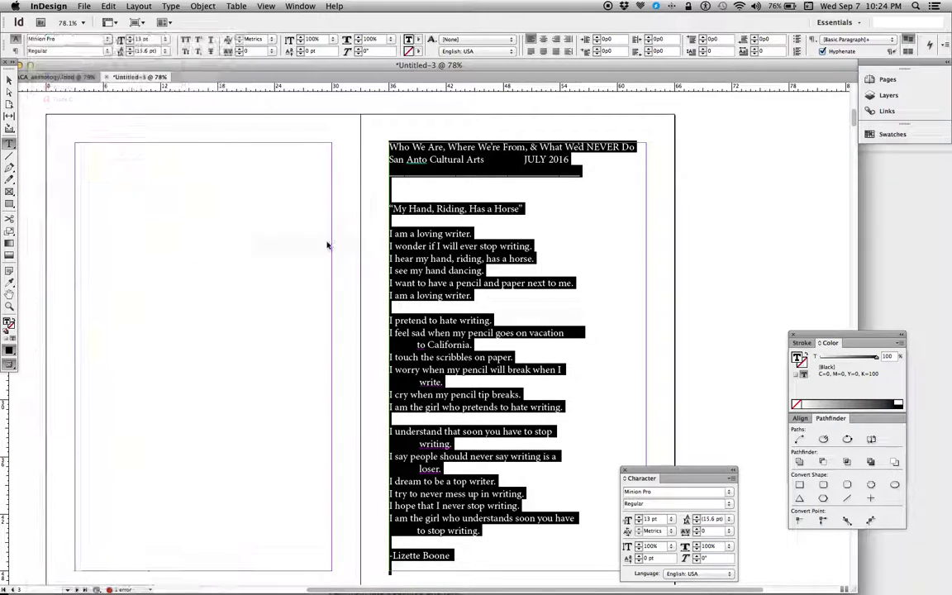
left_click(425, 306)
- Review how the text set in the new font flows through the threaded pages
scroll(453, 331, "down", 20)
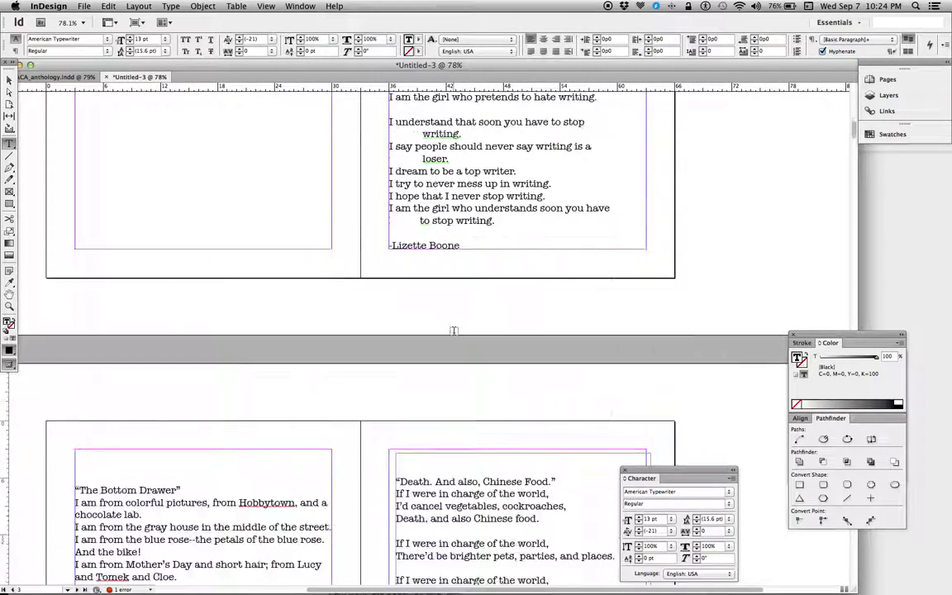
scroll(454, 330, "down", 10)
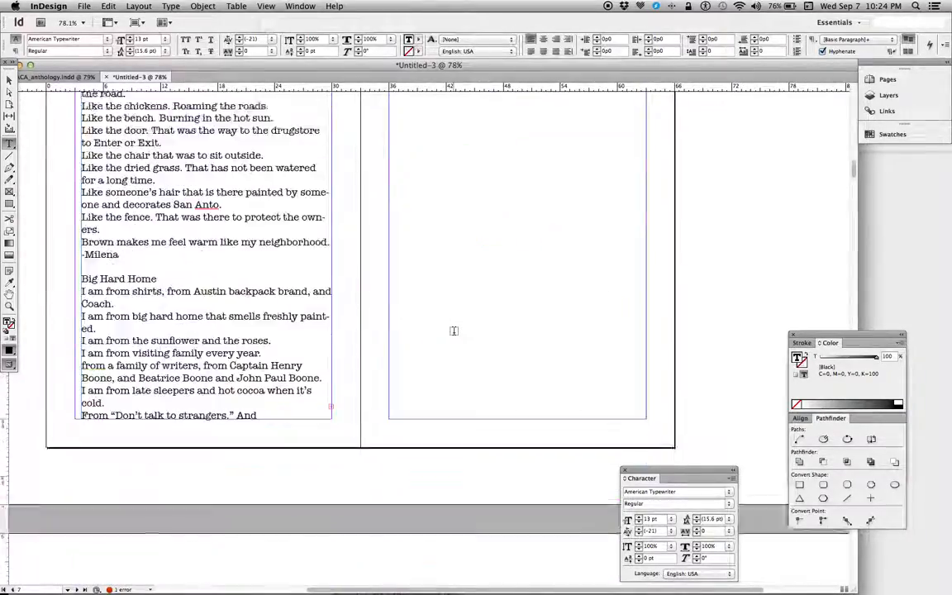
scroll(454, 331, "up", 15)
scroll(454, 331, "left", 2)
scroll(454, 330, "down", 10)
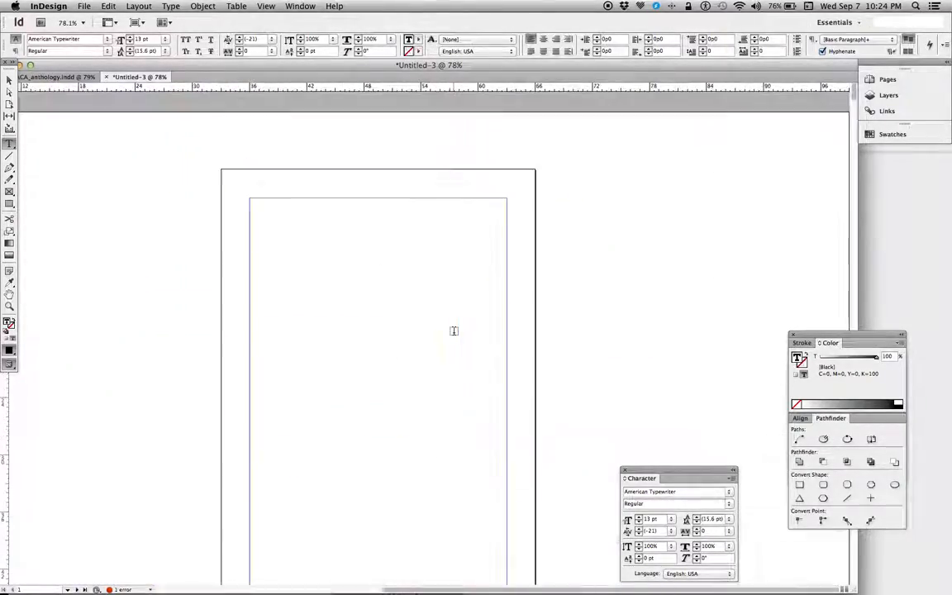
scroll(453, 330, "right", 3)
scroll(453, 330, "up", 3)
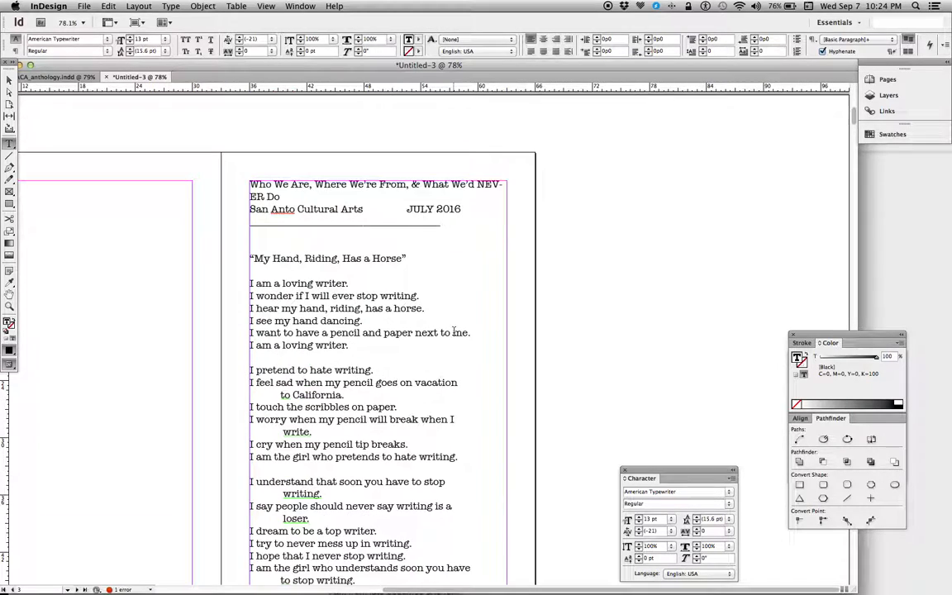
- Format the poem title "My Hand, Riding, Has a Horse" on page 3 as Bold at 15 pt
triple_click(373, 250)
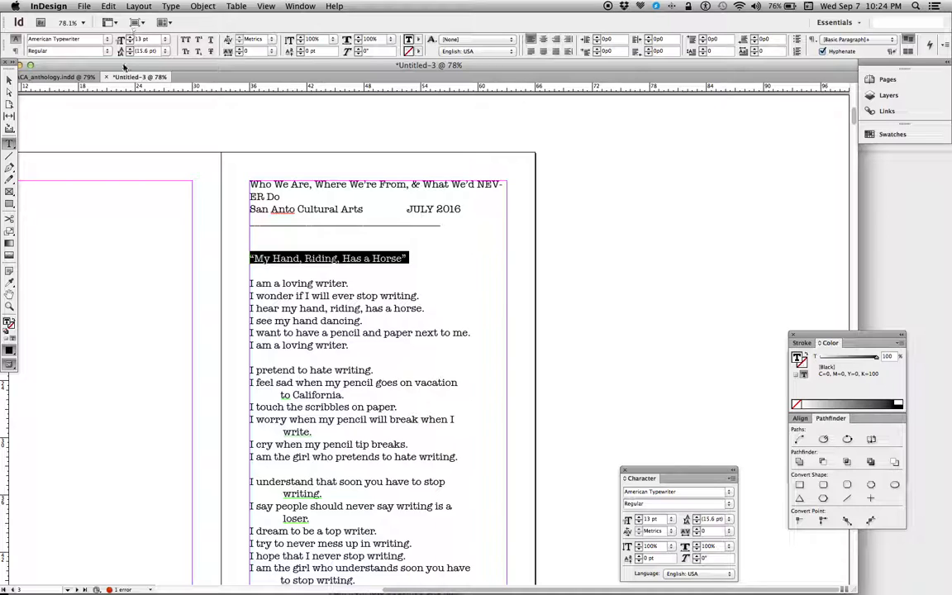
left_click(276, 266)
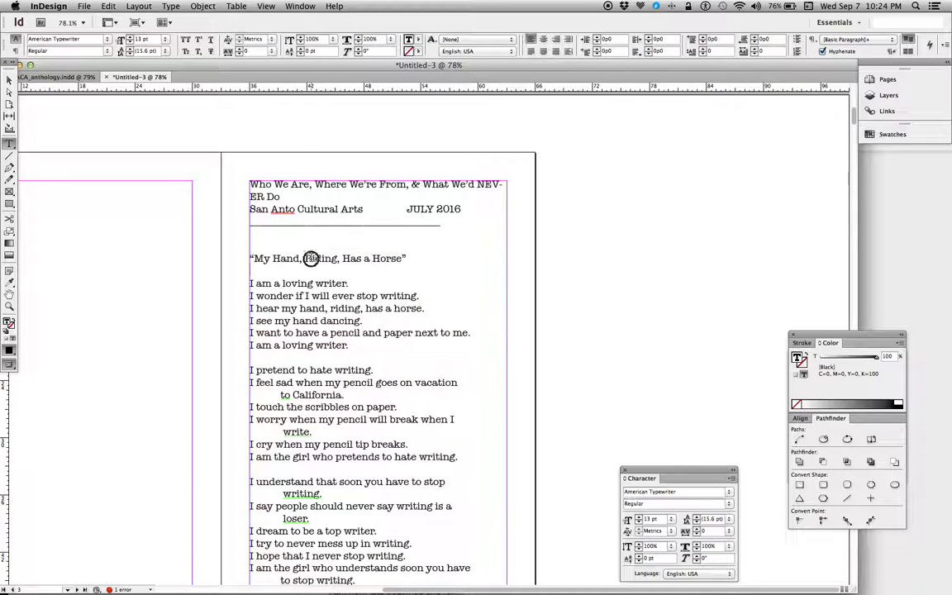
triple_click(311, 258)
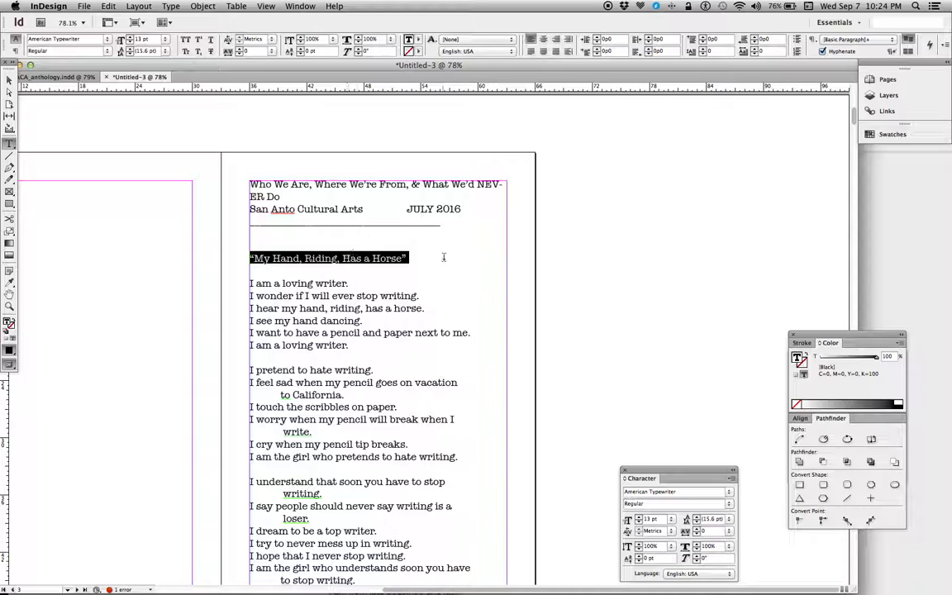
triple_click(276, 252)
left_click(109, 51)
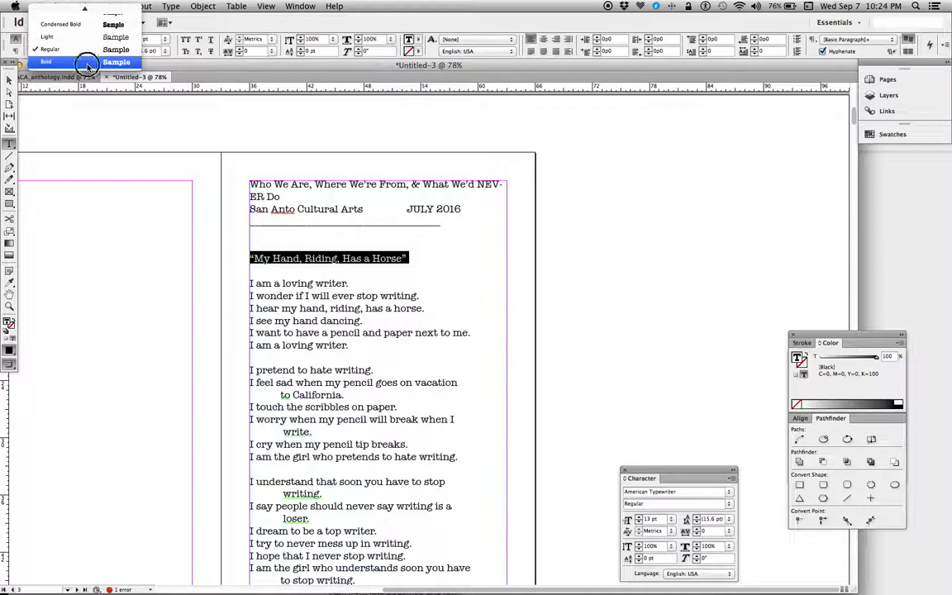
left_click(78, 62)
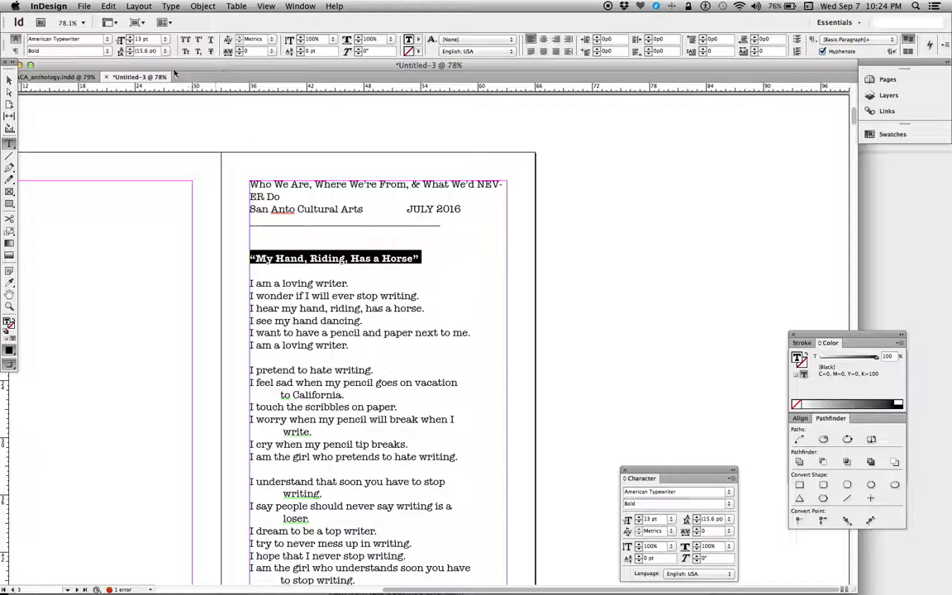
left_click(128, 37)
left_click(128, 37)
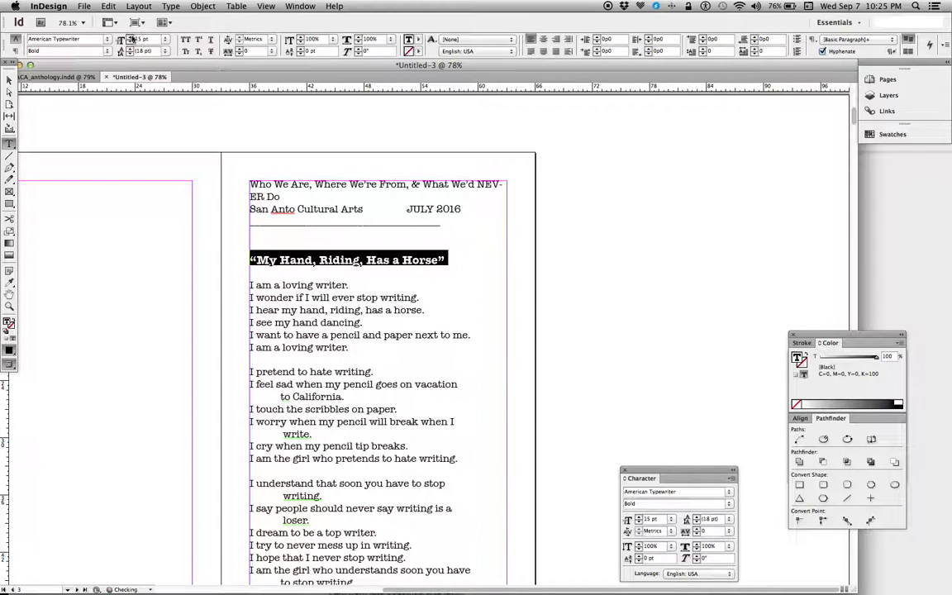
left_click(350, 285)
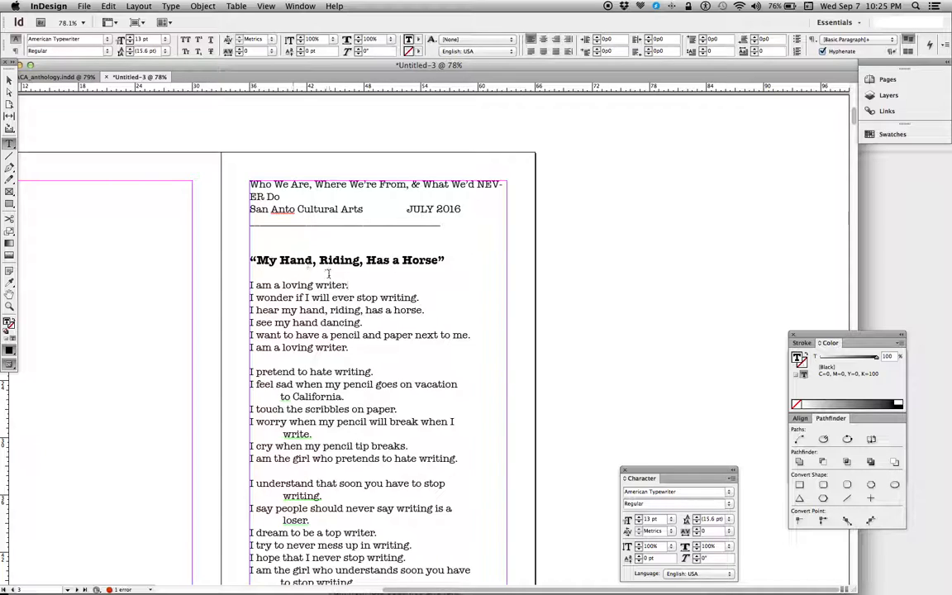
- With the page 3 poem title selected, show the Character Styles panel, move it beside the page and enlarge it
triple_click(348, 259)
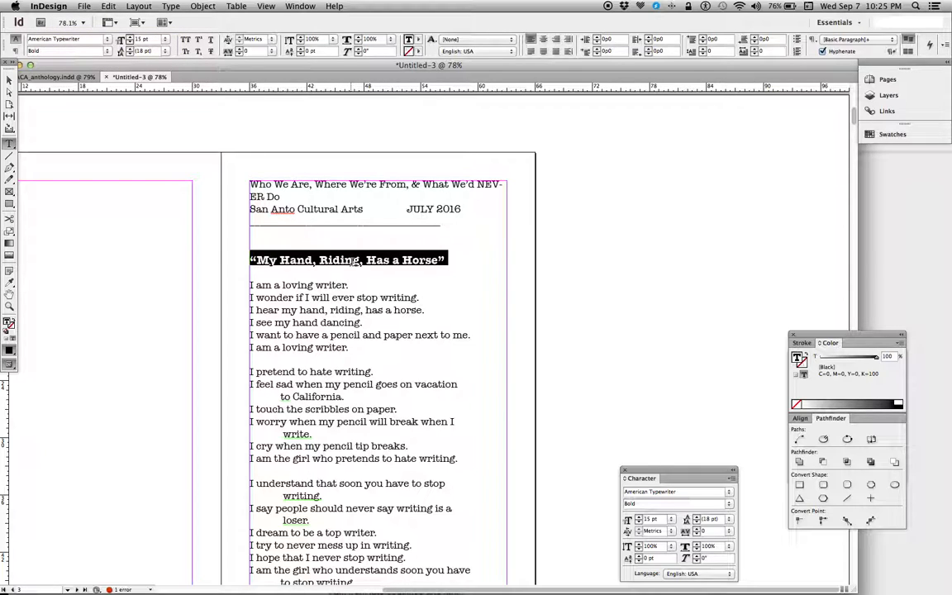
left_click(300, 5)
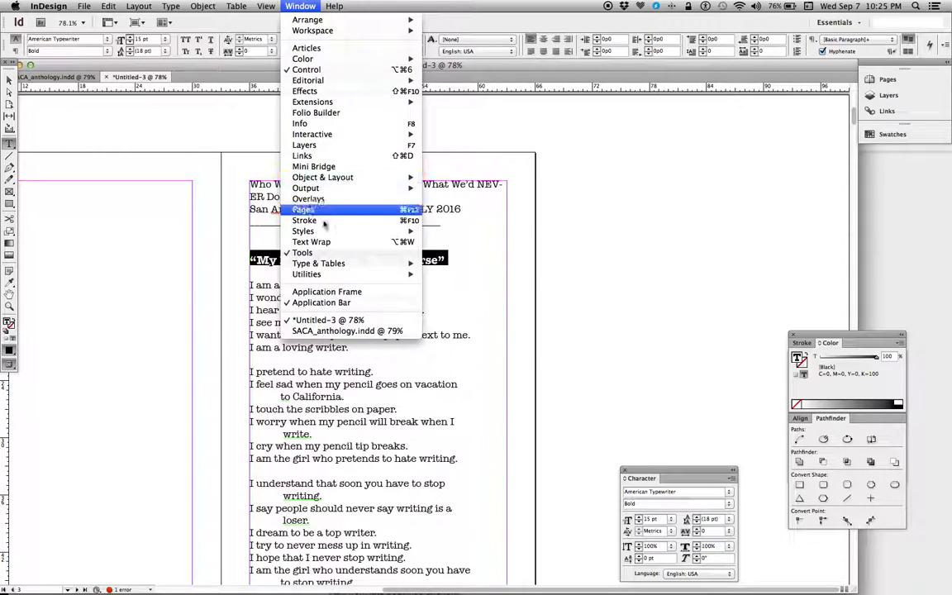
left_click(327, 146)
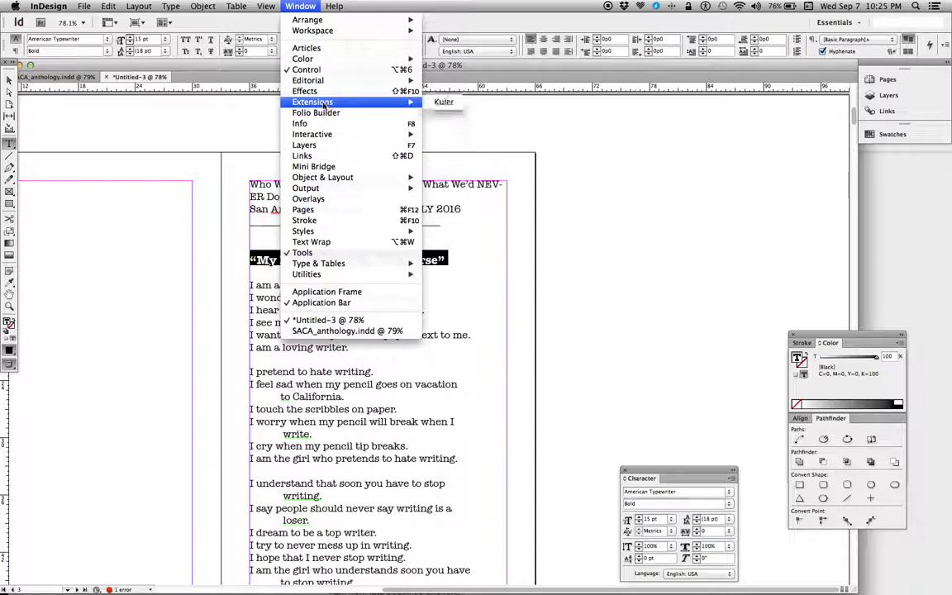
mouse_move(338, 237)
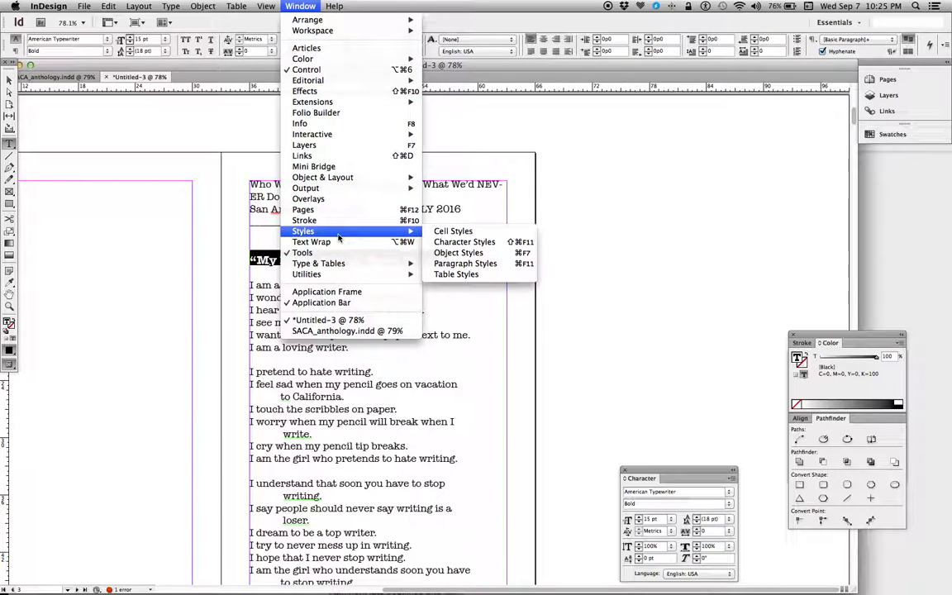
left_click(457, 242)
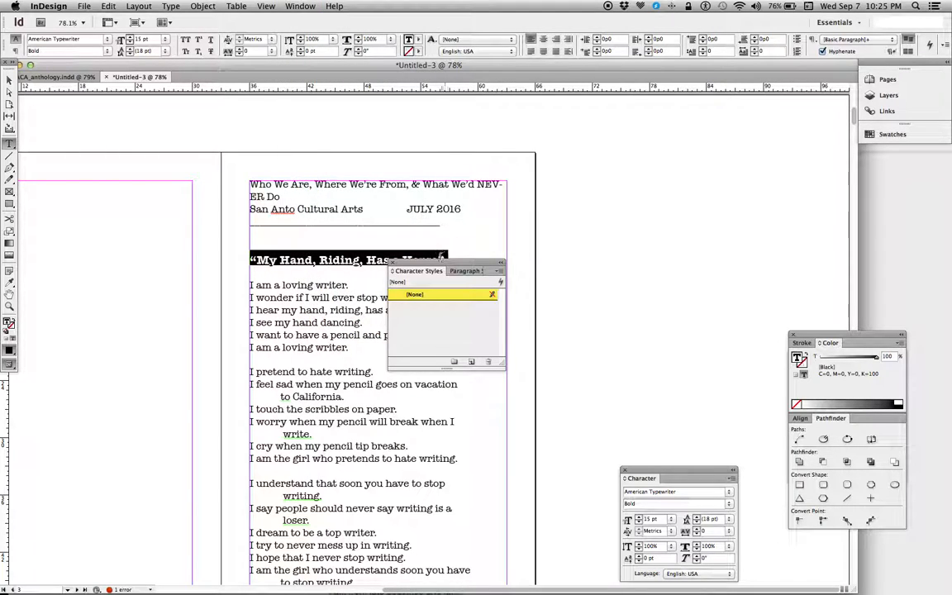
left_click_drag(428, 268, 577, 132)
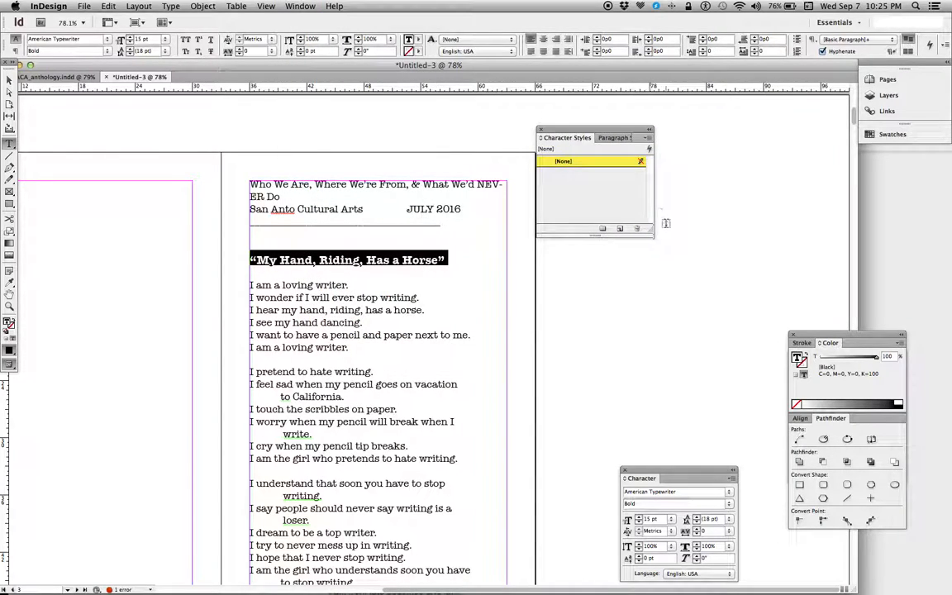
left_click_drag(651, 235, 721, 349)
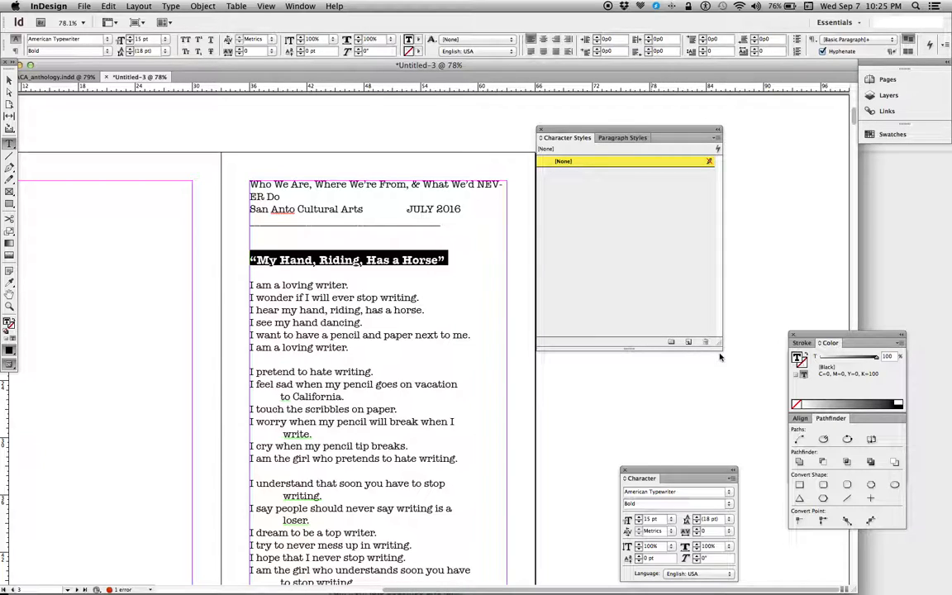
- Create a character style from the selected title's formatting and name it "poem titles"
triple_click(300, 260)
left_click(689, 343)
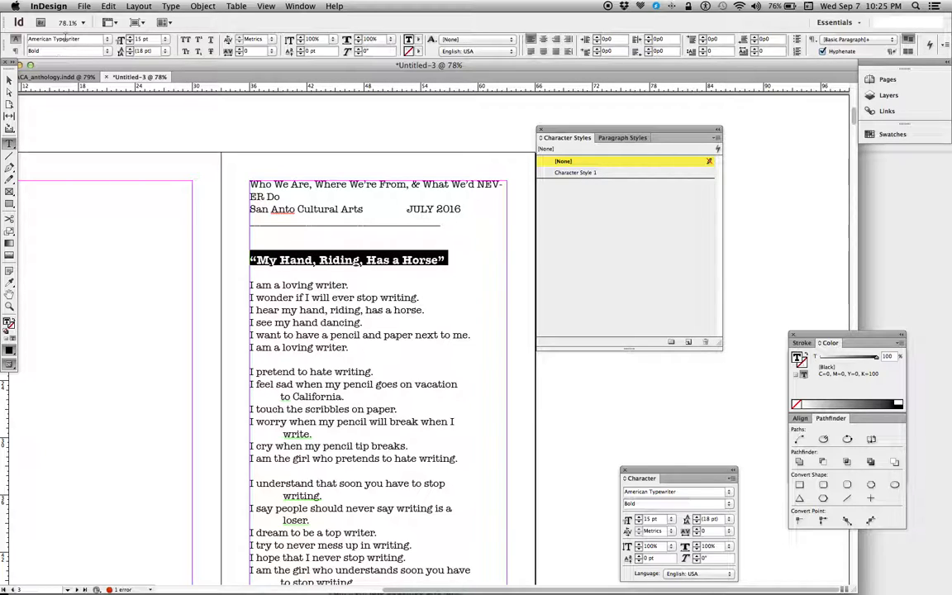
double_click(570, 172)
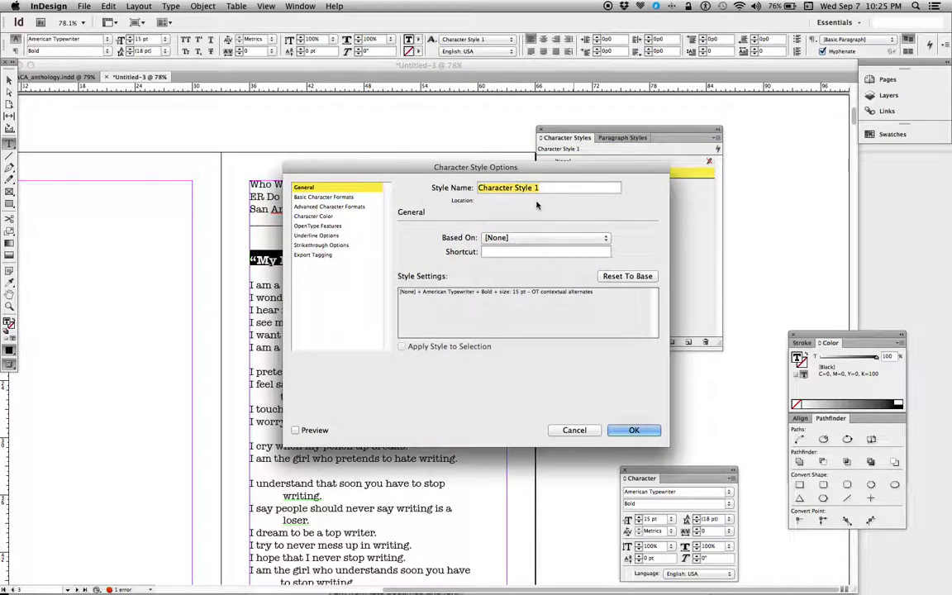
type("t")
key("BackSpace")
type("poem titles")
key("Return")
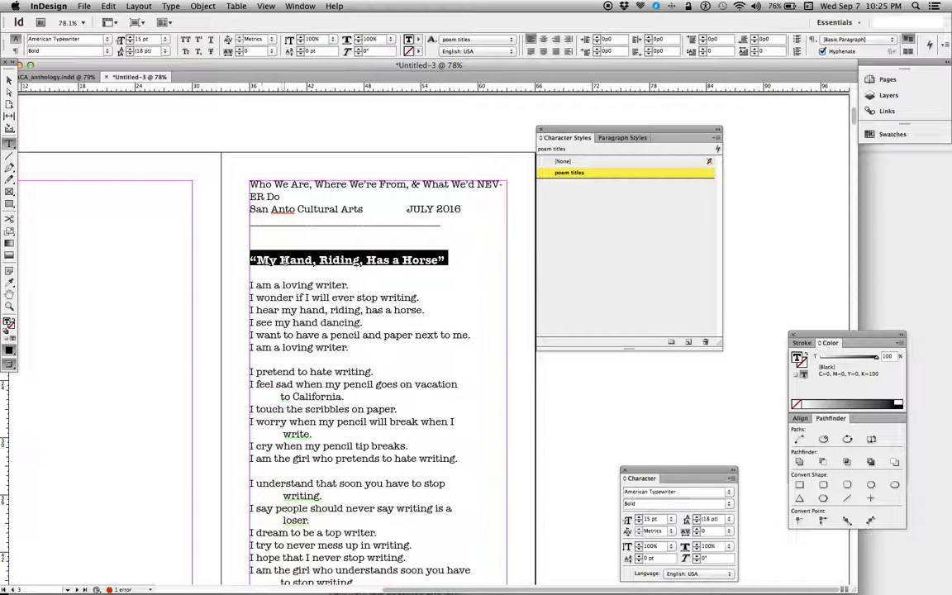
- Apply the "poem titles" character style to the title "The Bottom Drawer" on page 4
scroll(331, 420, "down", 5)
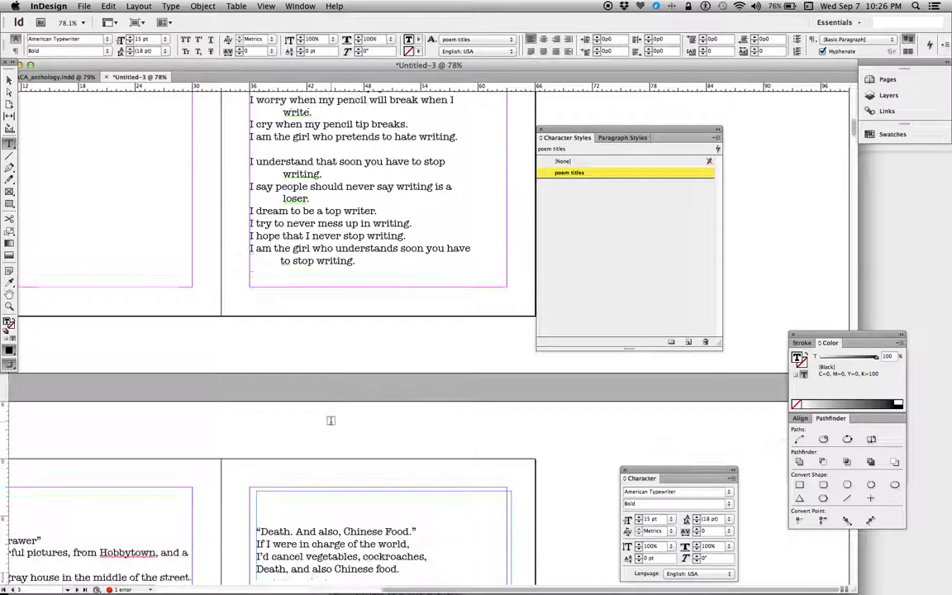
scroll(330, 420, "down", 2)
scroll(330, 420, "left", 5)
scroll(332, 420, "down", 3)
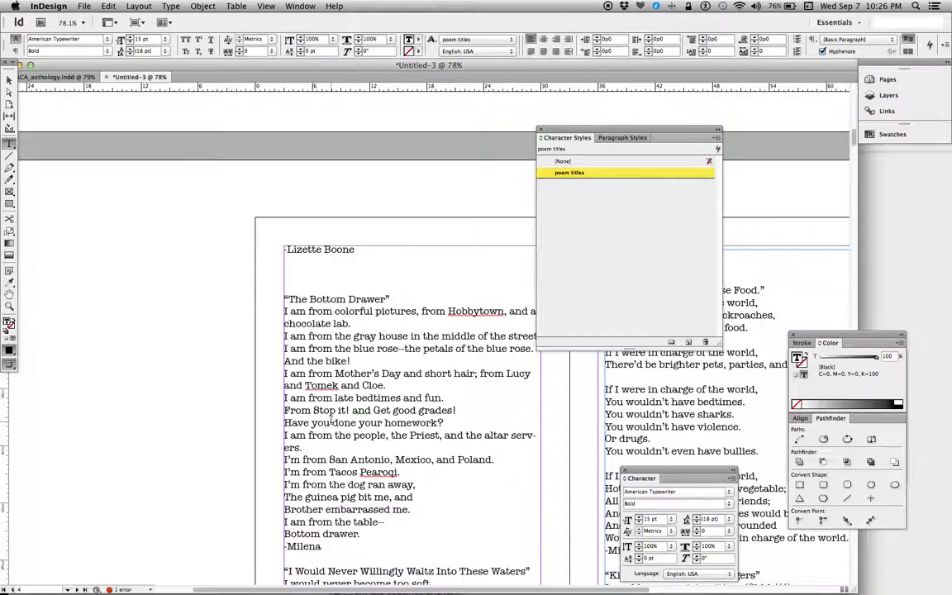
triple_click(310, 298)
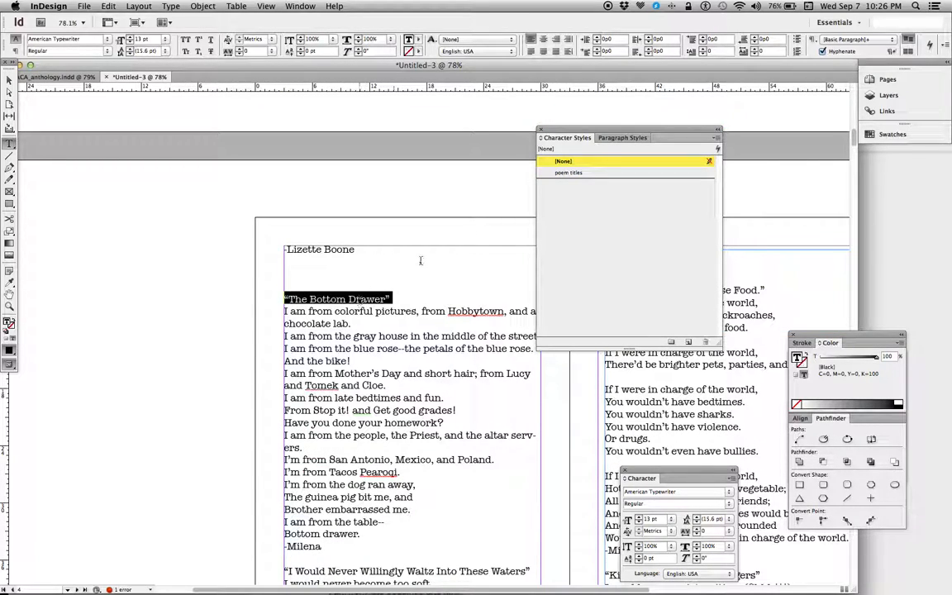
left_click(565, 174)
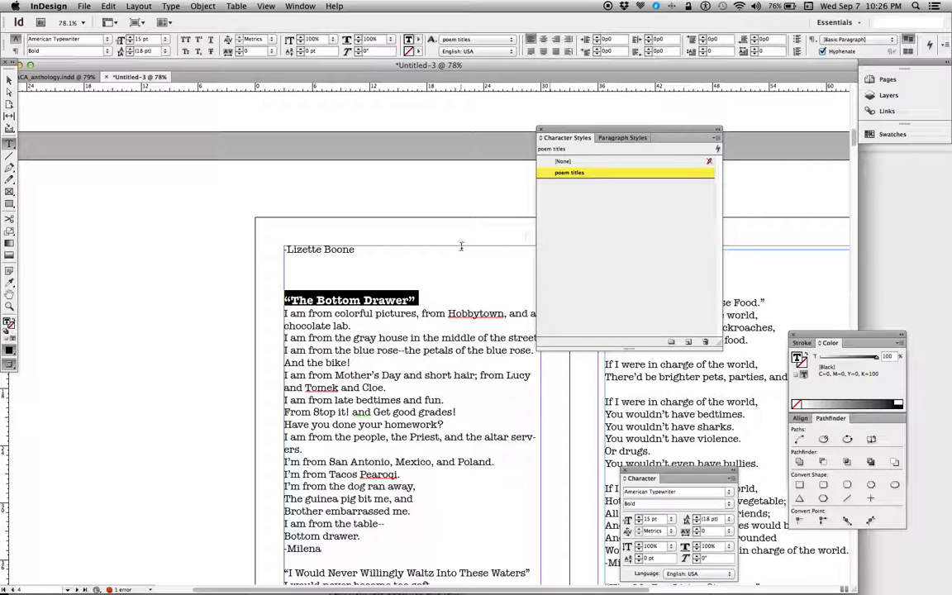
- Set the body text of the poem "My Hand, Riding, Has a Horse" on page 3 to 10 pt
scroll(461, 246, "up", 5)
scroll(461, 246, "right", 10)
scroll(462, 246, "down", 3)
scroll(462, 246, "up", 2)
scroll(461, 247, "up", 5)
scroll(461, 246, "left", 3)
scroll(461, 246, "down", 12)
scroll(461, 247, "left", 3)
scroll(461, 246, "down", 4)
left_click_drag(174, 496, 389, 176)
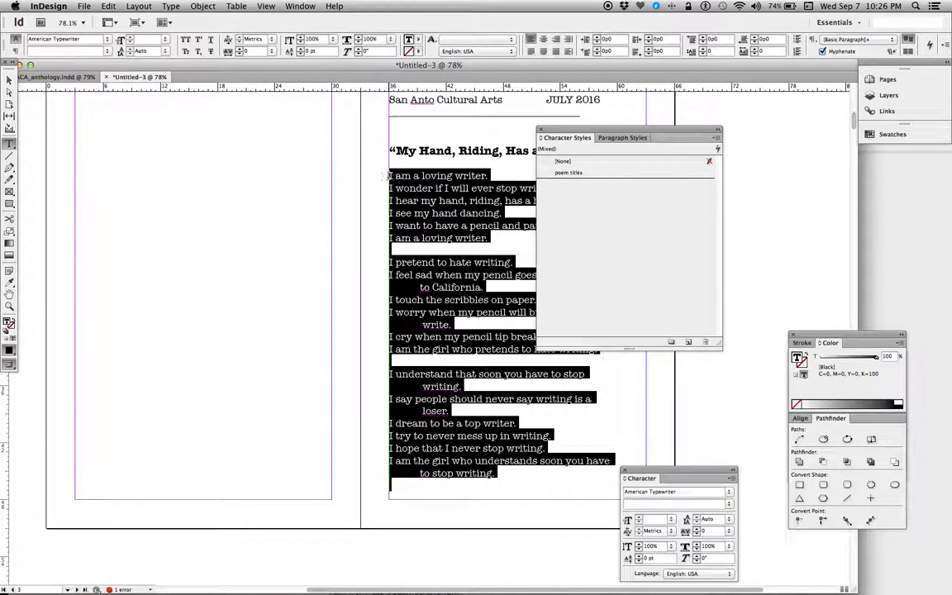
left_click(131, 42)
left_click(131, 41)
left_click(130, 41)
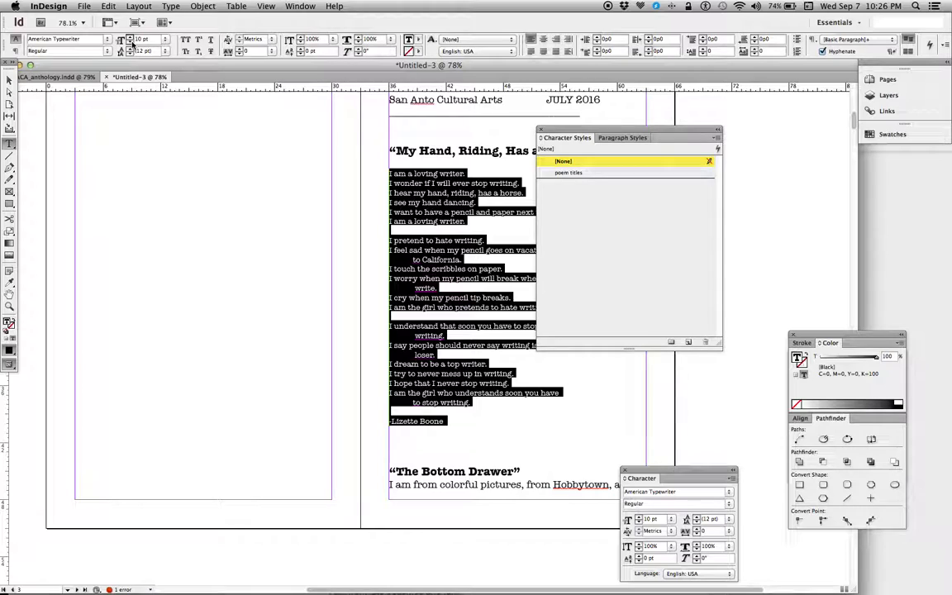
- Create a character style named "poem meat" from the page 3 poem's body text, leaving the author line out of the selection
left_click(452, 329)
left_click_drag(525, 405, 305, 176)
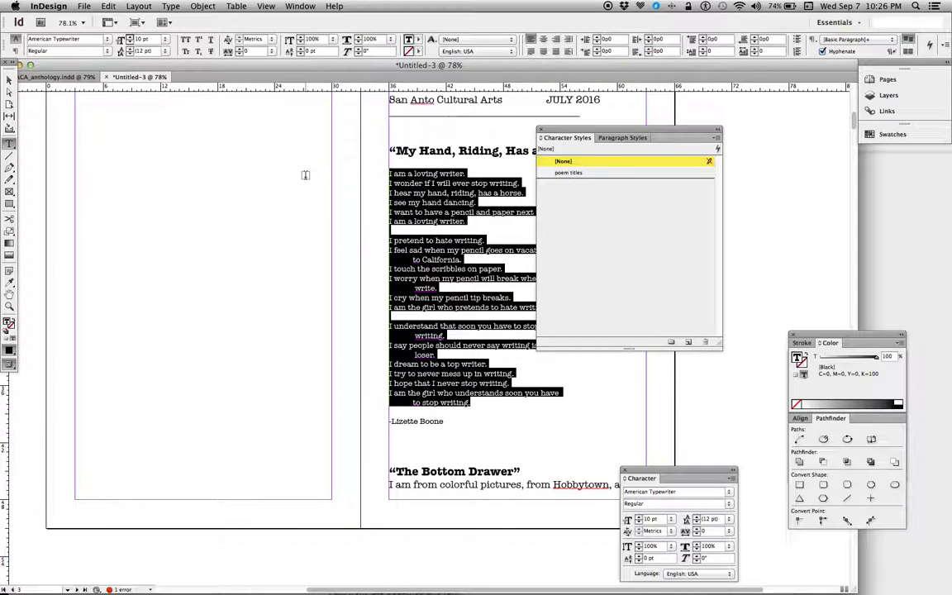
left_click(687, 342)
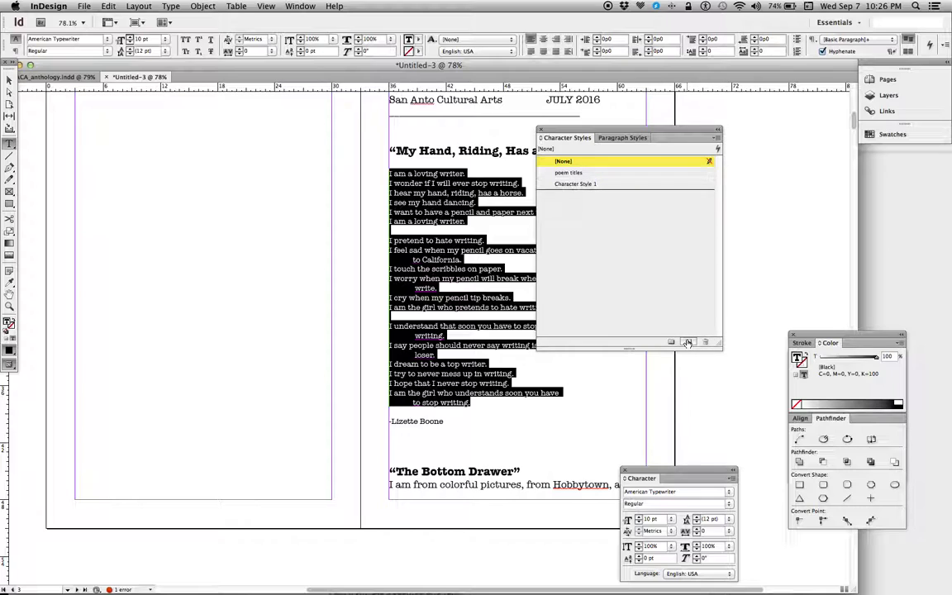
double_click(560, 185)
type("p")
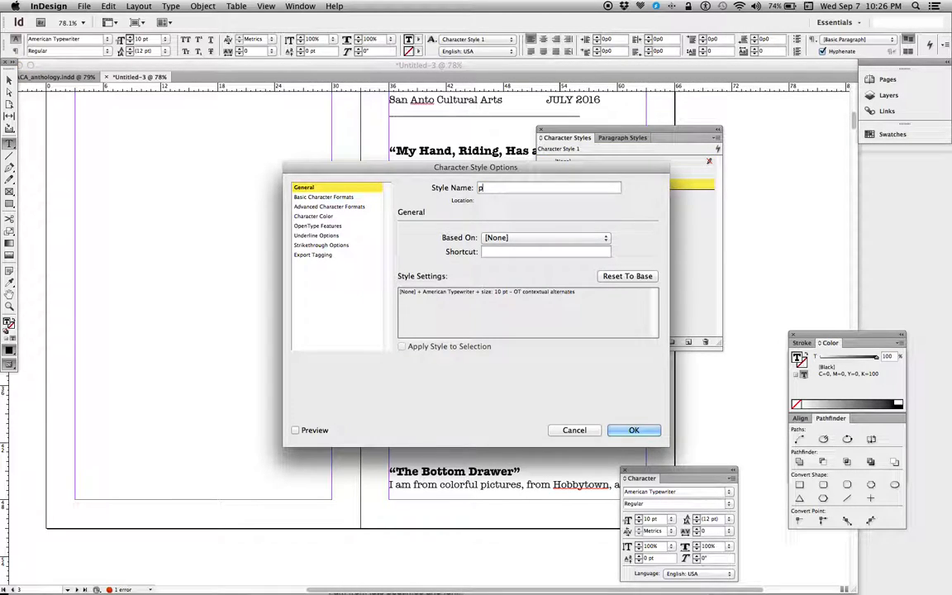
type("oem meat")
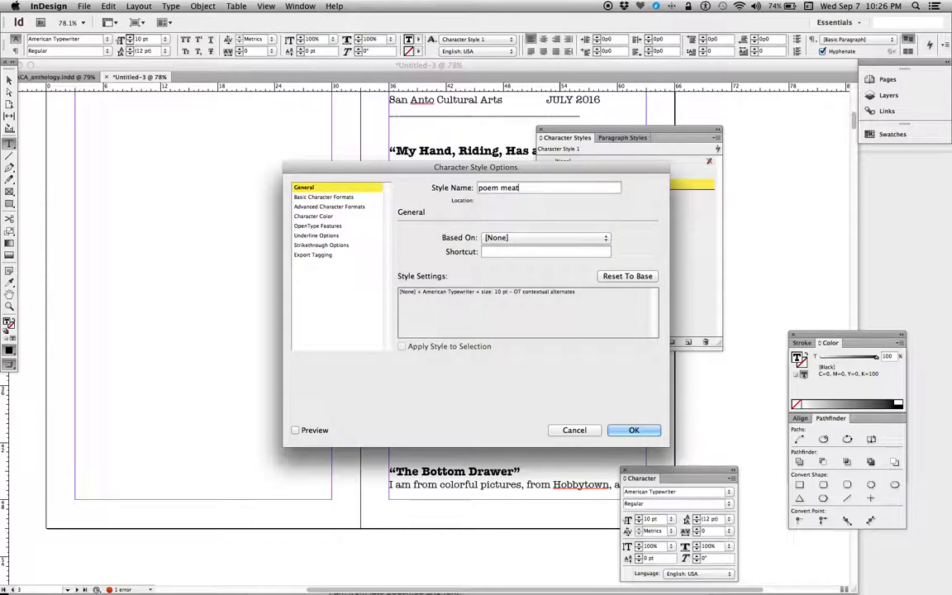
key("Return")
- Try the Condensed font style on the author line below the page 3 poem
scroll(446, 272, "down", 3)
scroll(442, 276, "right", 5)
left_click(296, 341)
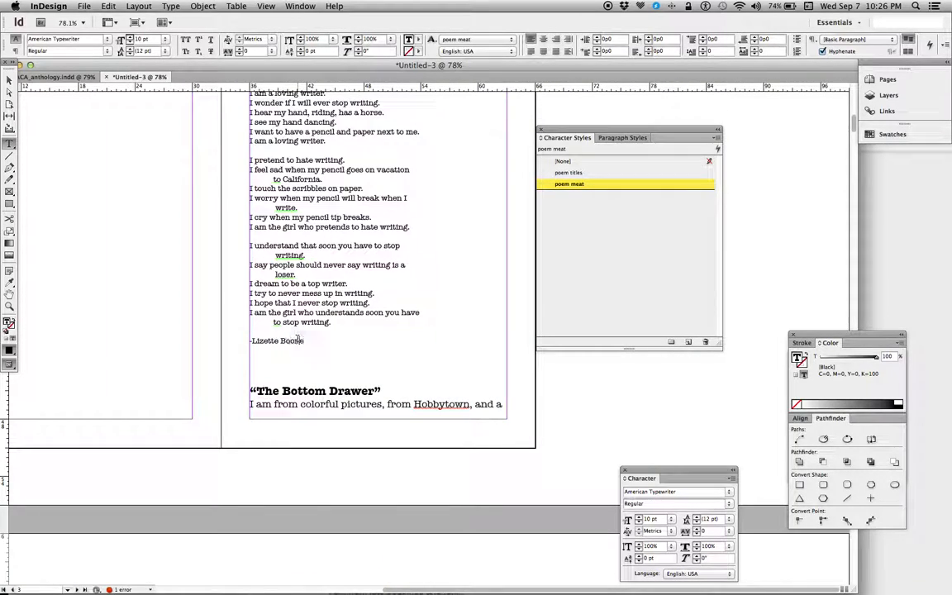
triple_click(296, 340)
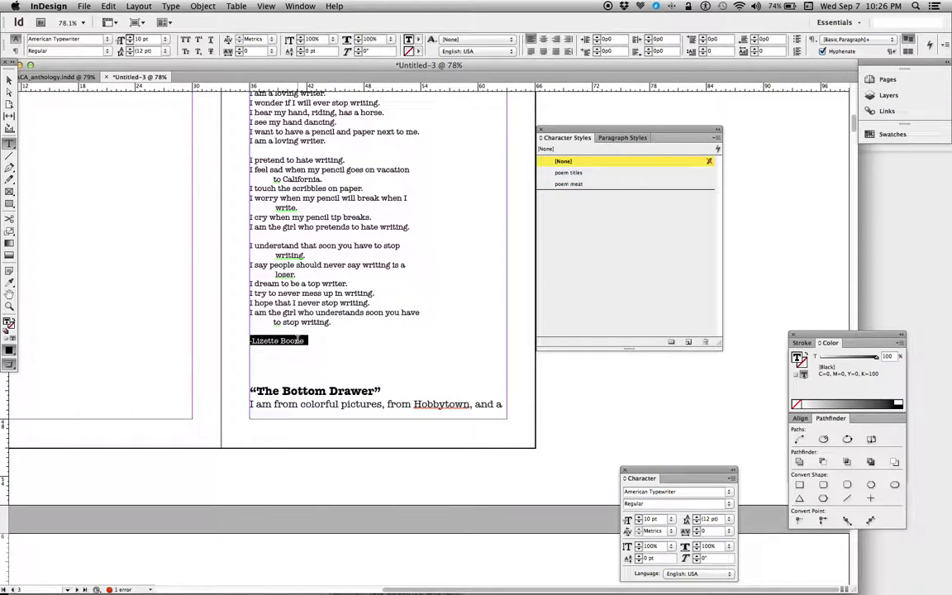
left_click(107, 52)
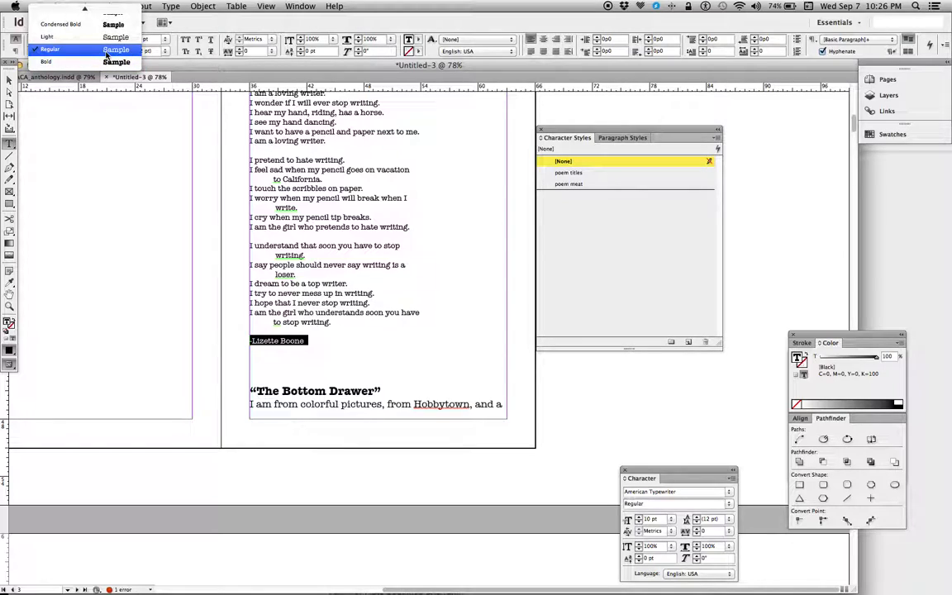
scroll(106, 54, "up", 2)
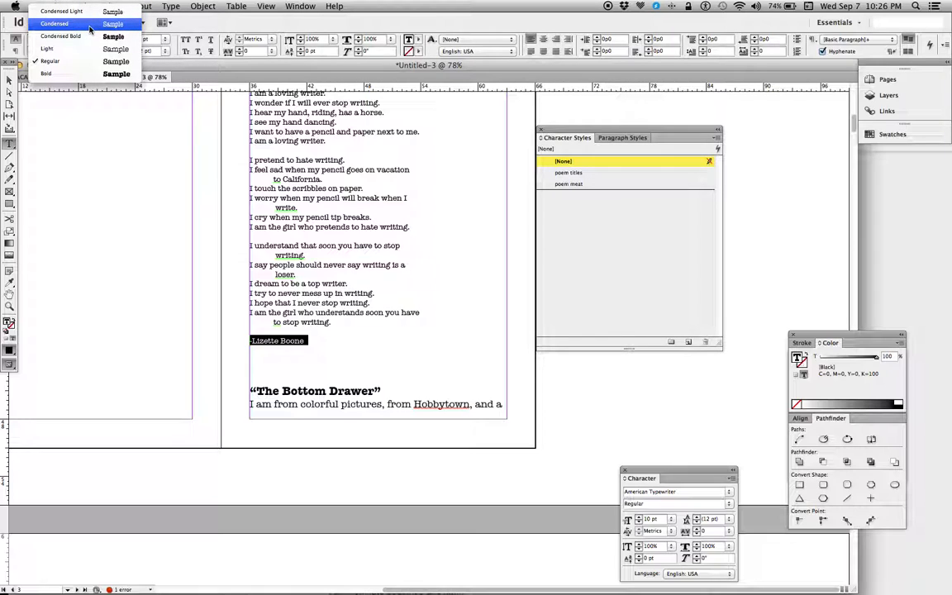
left_click(90, 25)
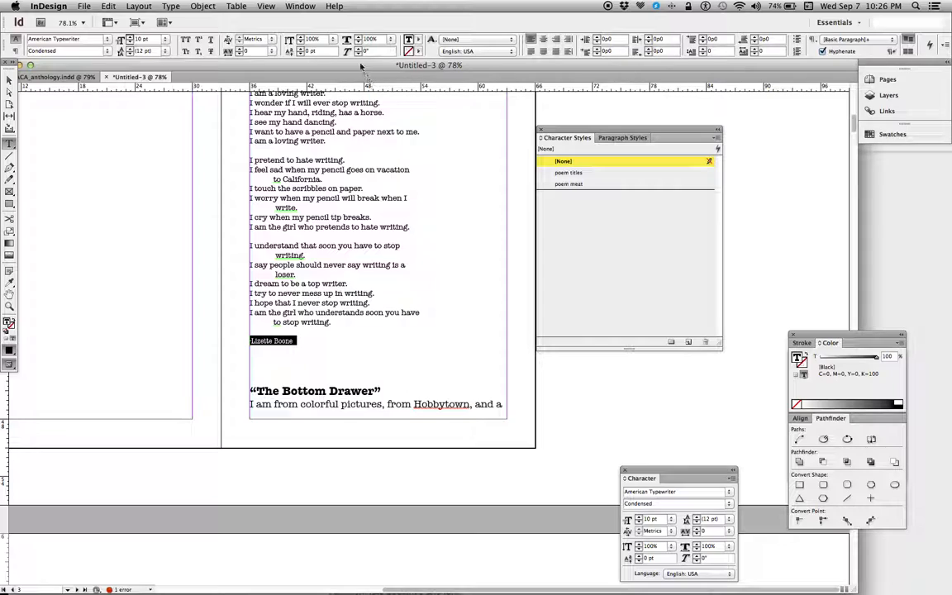
- Skew the author line below the page 3 poem by 25° and set its font style to Regular
left_click(358, 49)
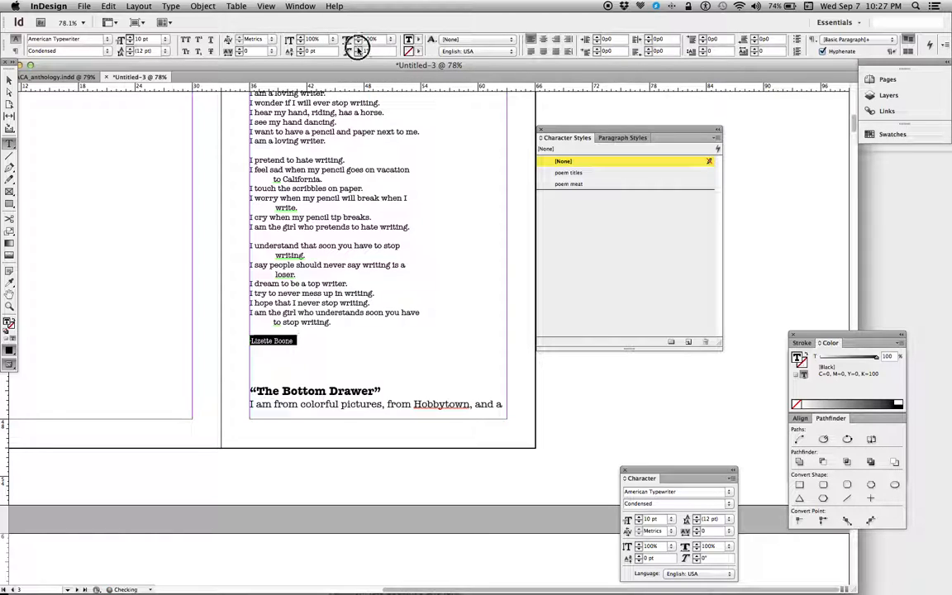
left_click(358, 50)
left_click(358, 49)
left_click(358, 50)
left_click(358, 49)
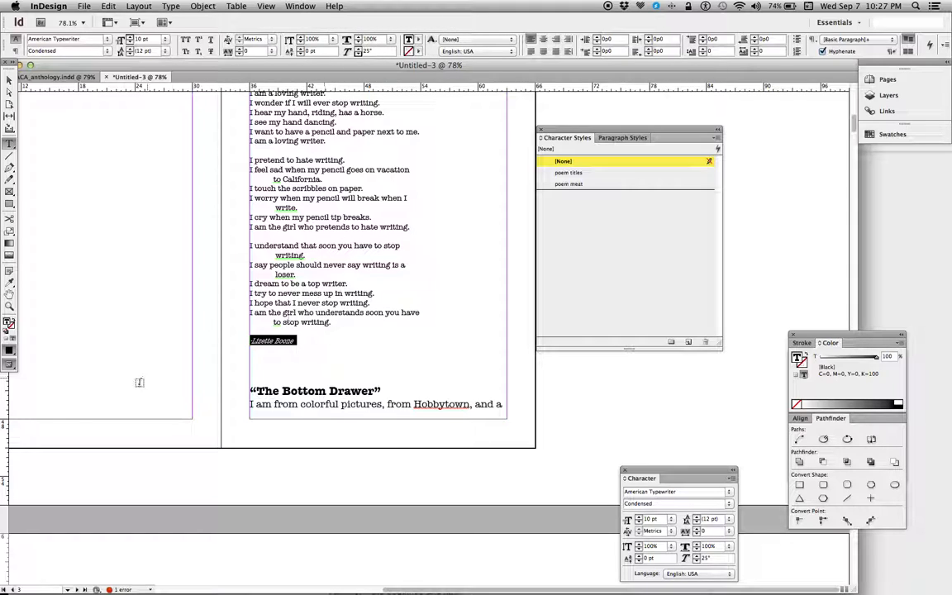
left_click(370, 344)
triple_click(276, 340)
left_click(106, 50)
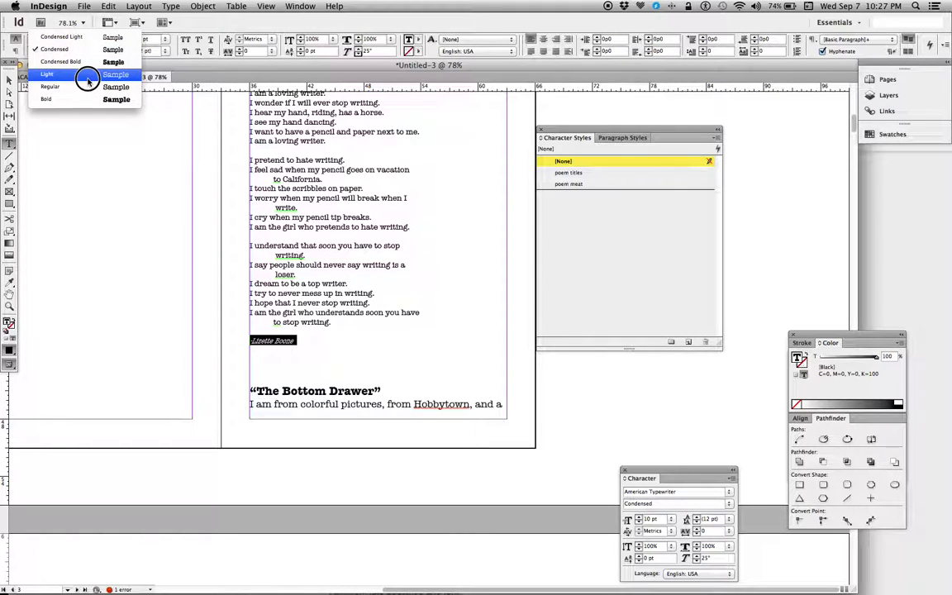
left_click(87, 86)
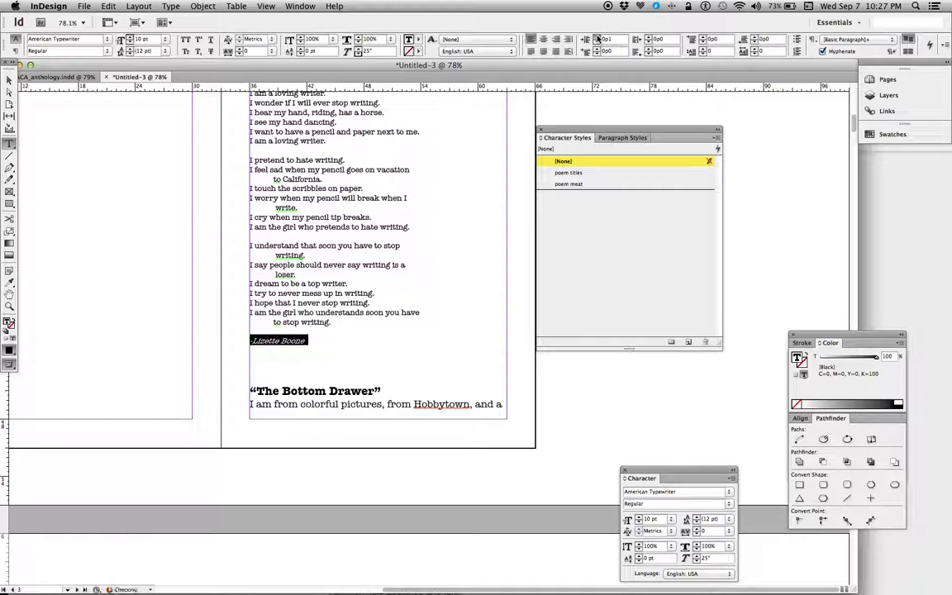
- Set the left indent of the author line below the page 3 poem to 1p10
left_click(598, 39)
left_click(597, 39)
left_click(598, 39)
left_click(598, 39)
left_click(598, 38)
left_click(597, 39)
left_click(597, 39)
left_click(598, 39)
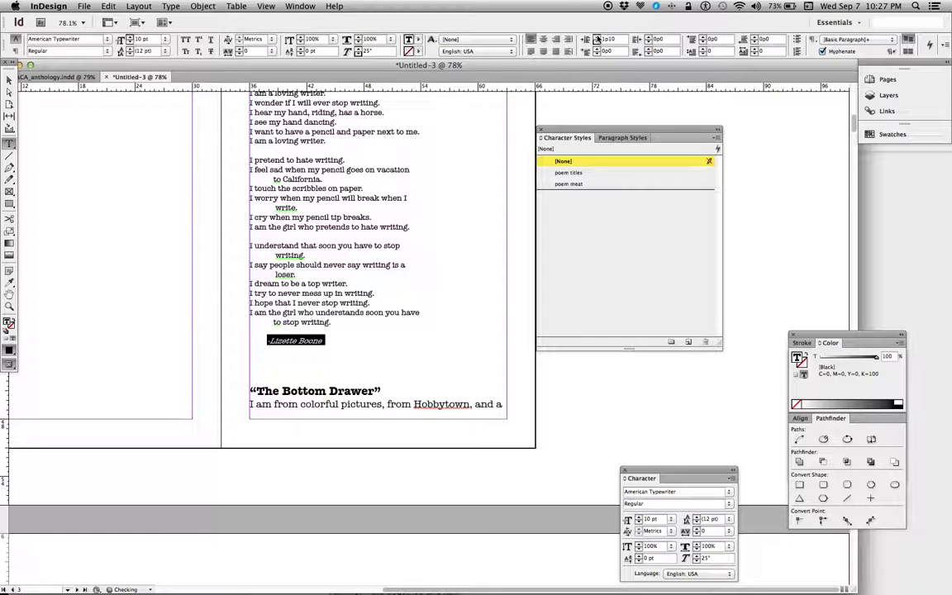
- Create a character style from the selected author line's formatting and name it "author"
left_click(688, 342)
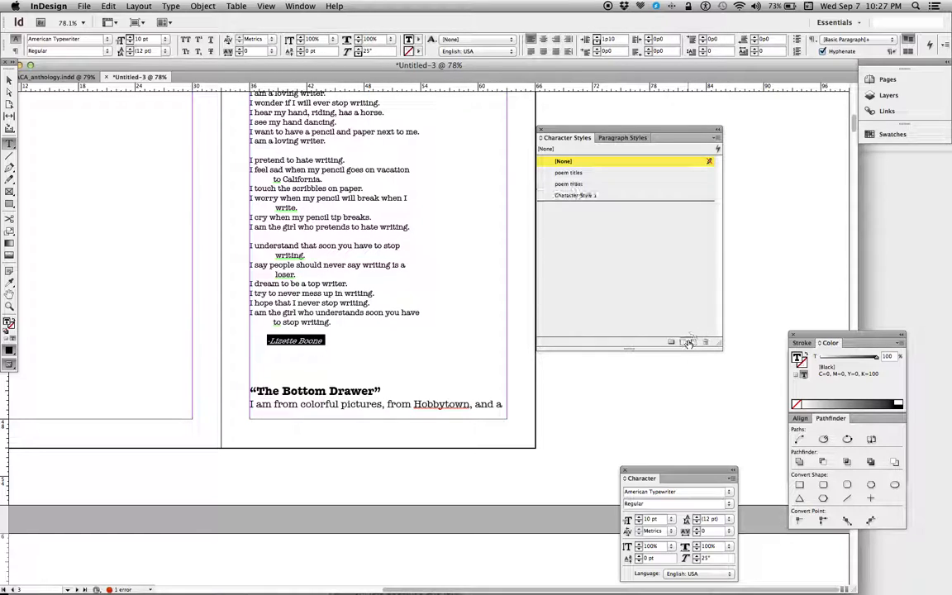
left_click(565, 196)
double_click(565, 196)
type("author")
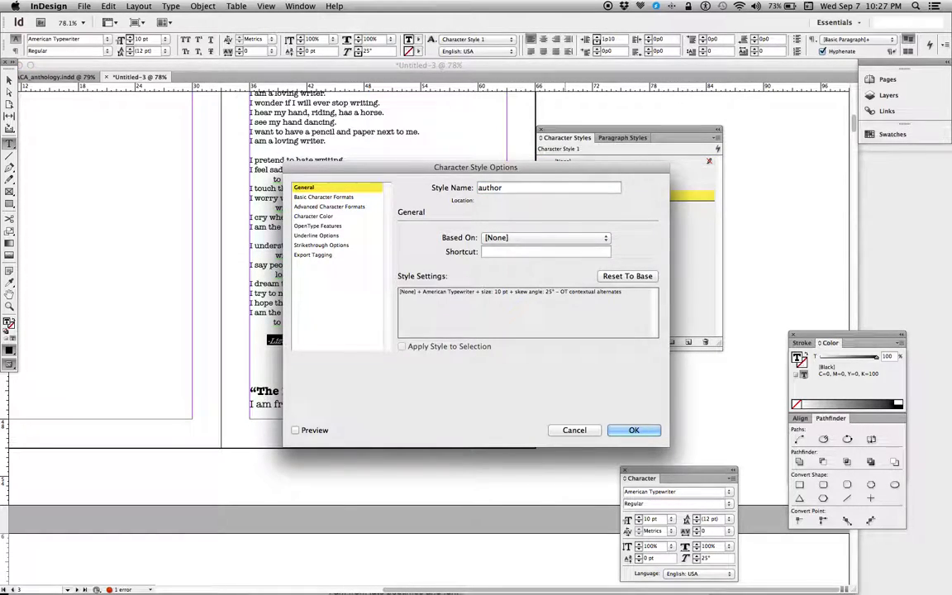
key("Return")
- Apply the "author" character style to the author line below "I Would Never Willingly Waltz Into These Waters" on page 4
scroll(350, 333, "down", 15)
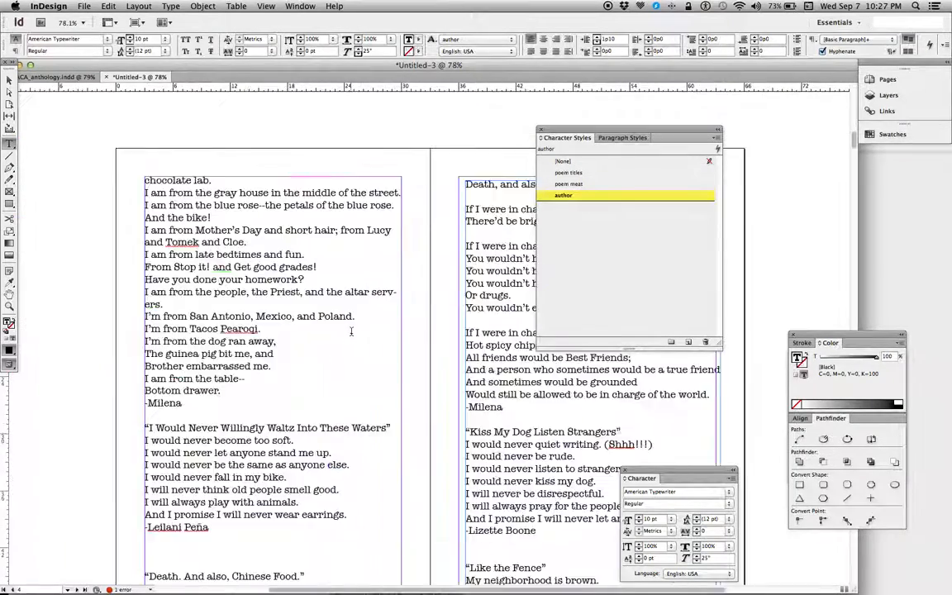
triple_click(247, 326)
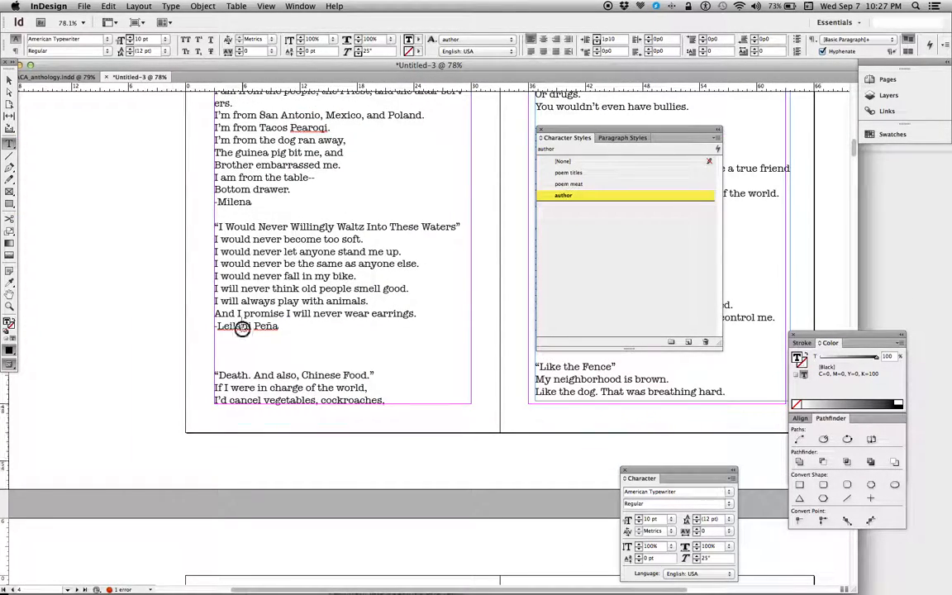
left_click(563, 196)
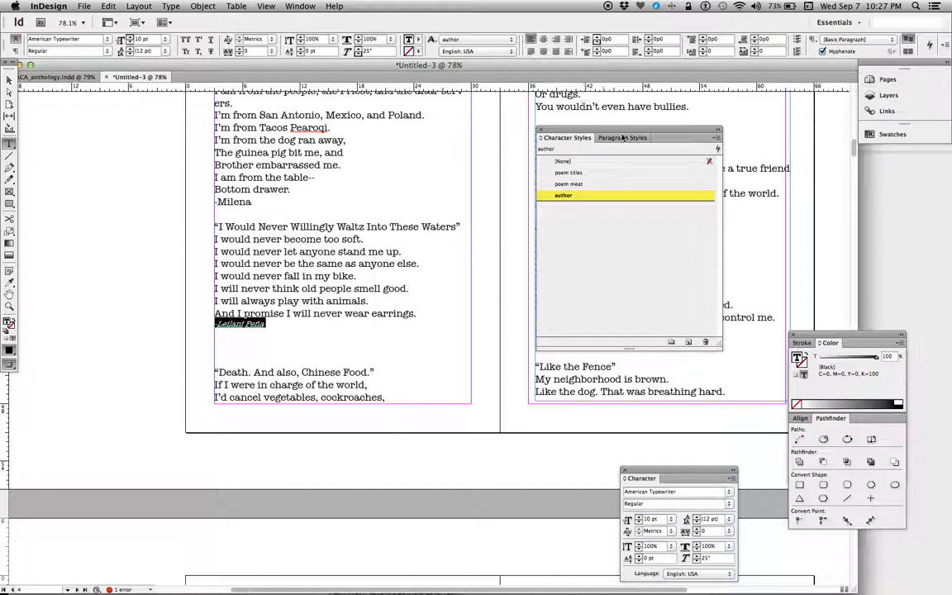
left_click(338, 204)
- Shorten the page 3 text frame from its lower edge to a height of 42p1.2, pushing "The Bottom Drawer" onto page 4
scroll(306, 256, "up", 5)
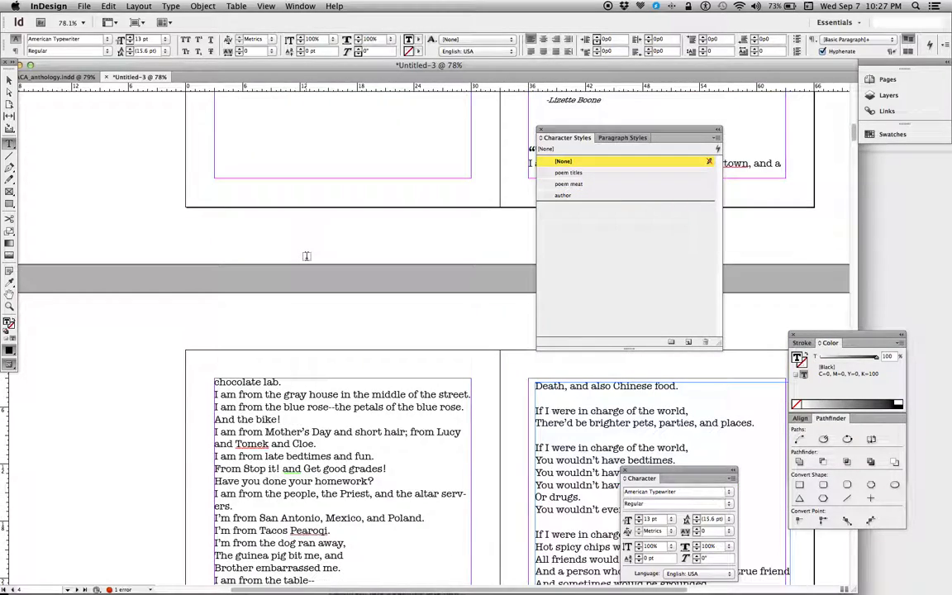
scroll(306, 256, "up", 15)
scroll(306, 257, "right", 5)
scroll(306, 256, "down", 3)
scroll(306, 256, "up", 2)
scroll(306, 257, "down", 2)
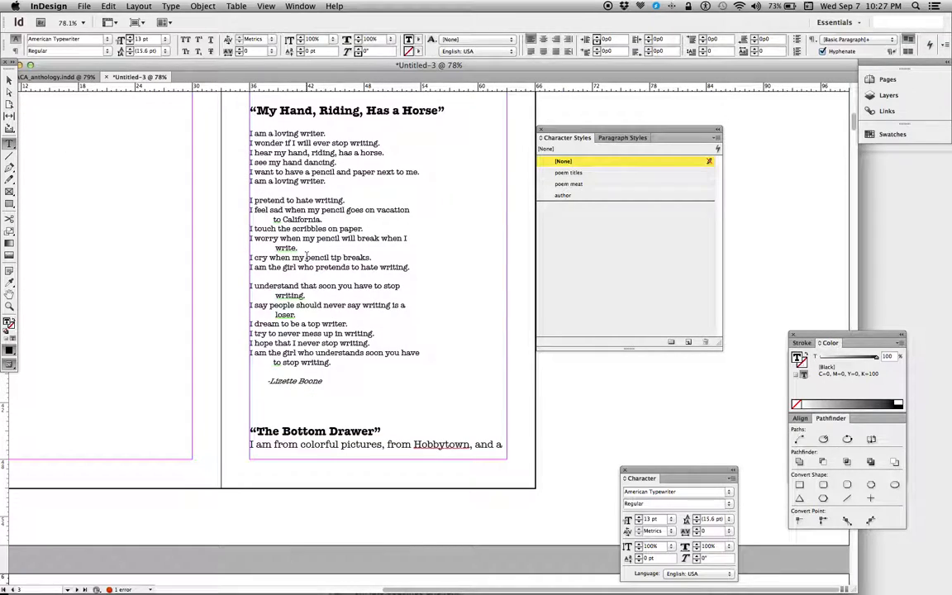
left_click(9, 78)
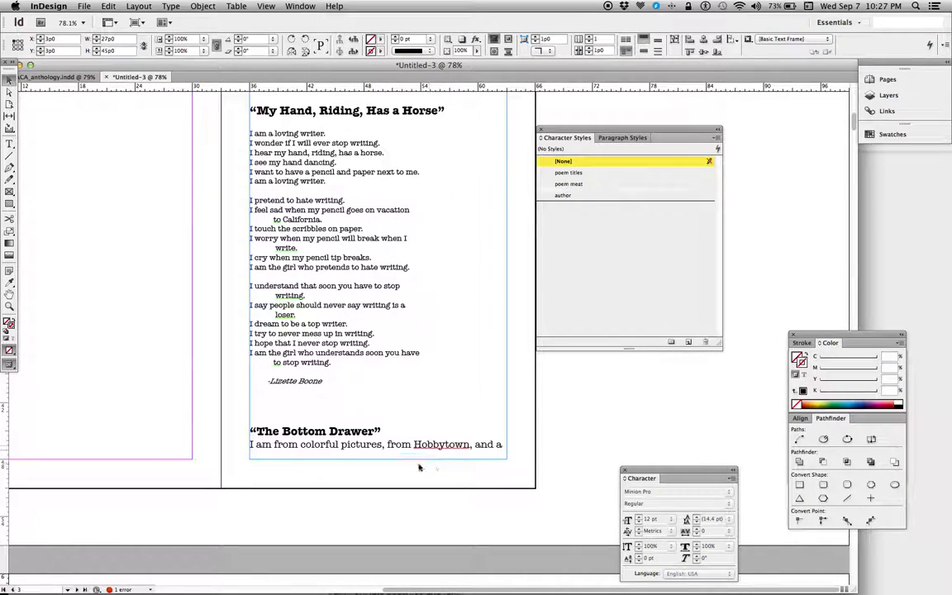
left_click(347, 445)
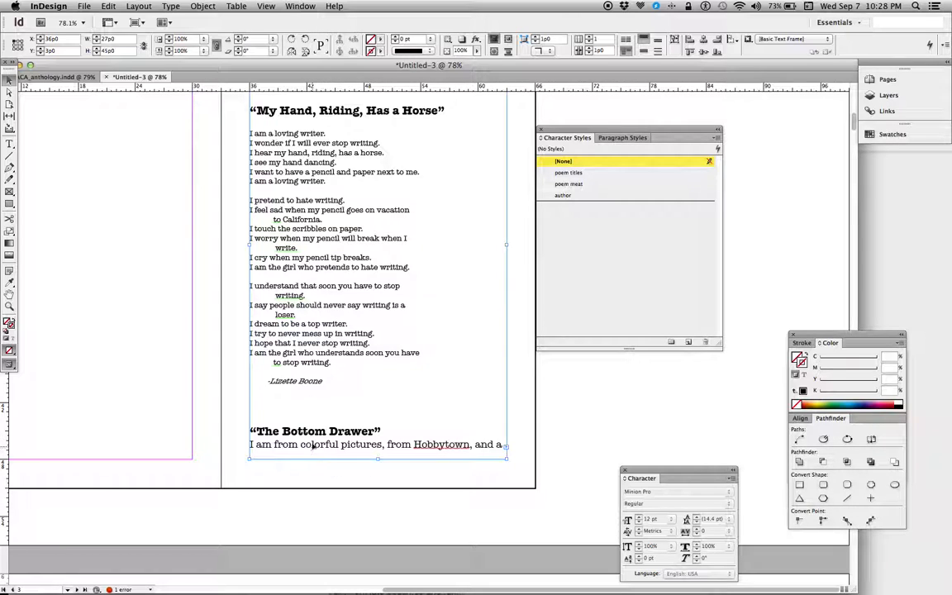
left_click_drag(379, 457, 377, 432)
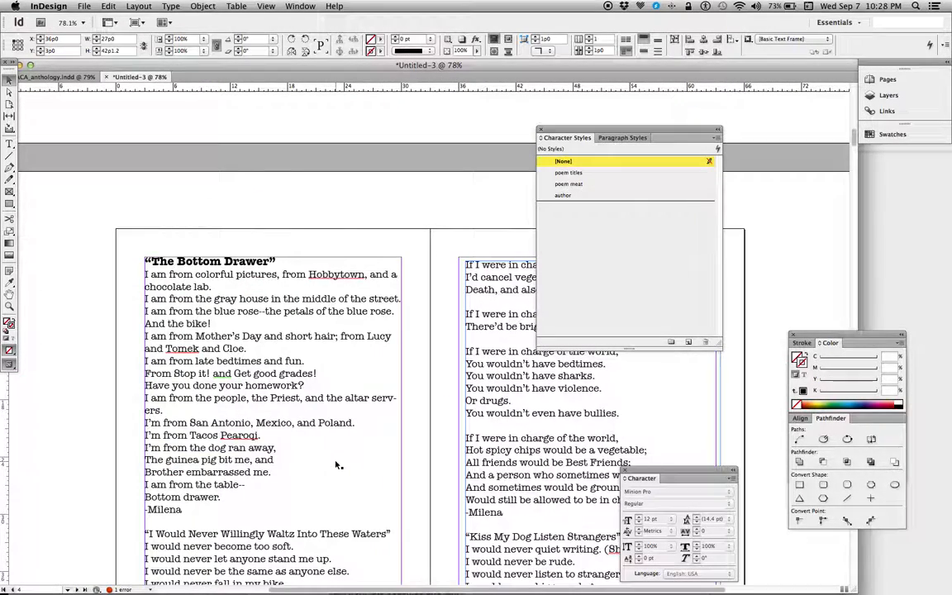
- Check how the threaded poems flow across the spreads from page 3 through page 7
scroll(273, 405, "down", 5)
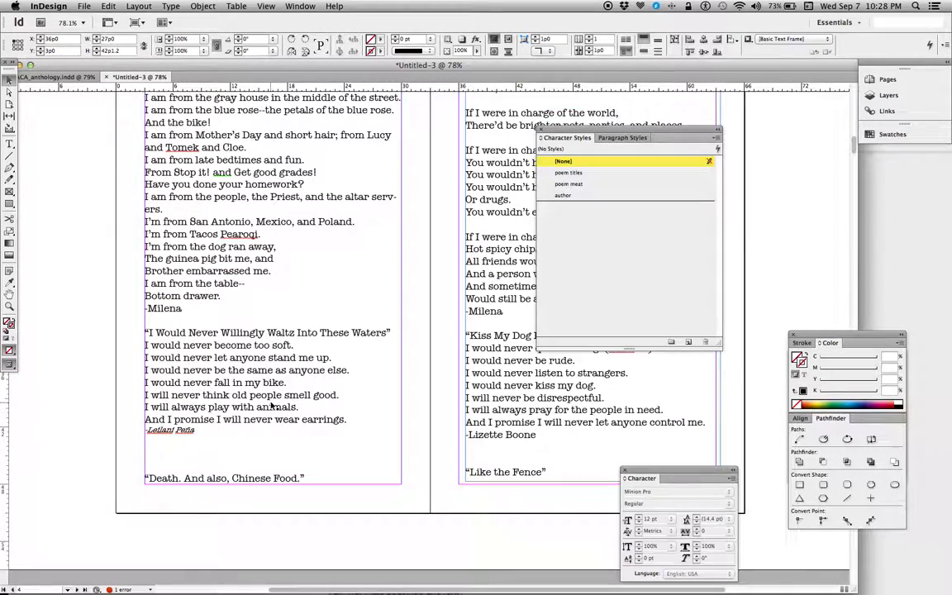
scroll(275, 407, "up", 6)
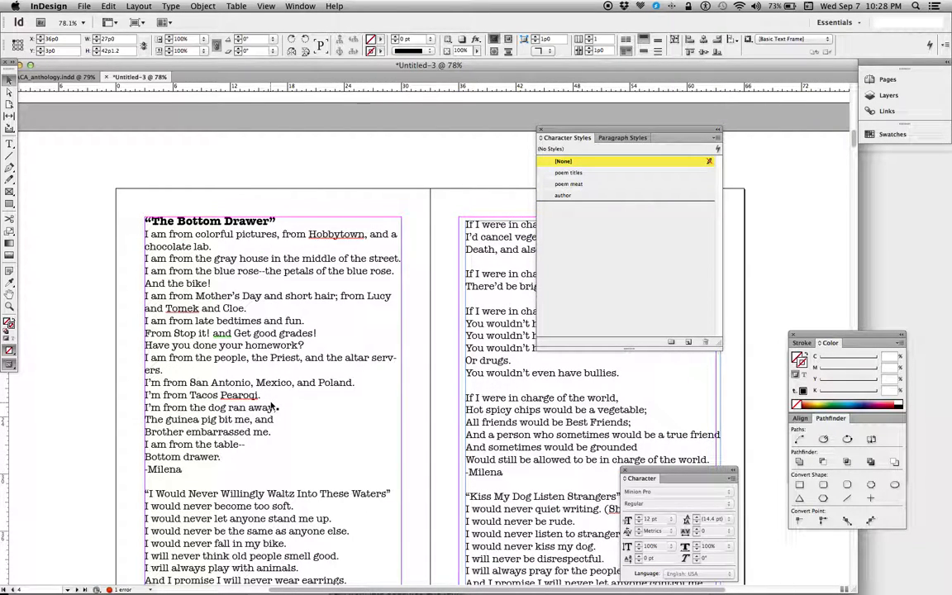
scroll(337, 401, "up", 12)
scroll(333, 393, "right", 5)
scroll(333, 394, "up", 7)
scroll(333, 394, "down", 12)
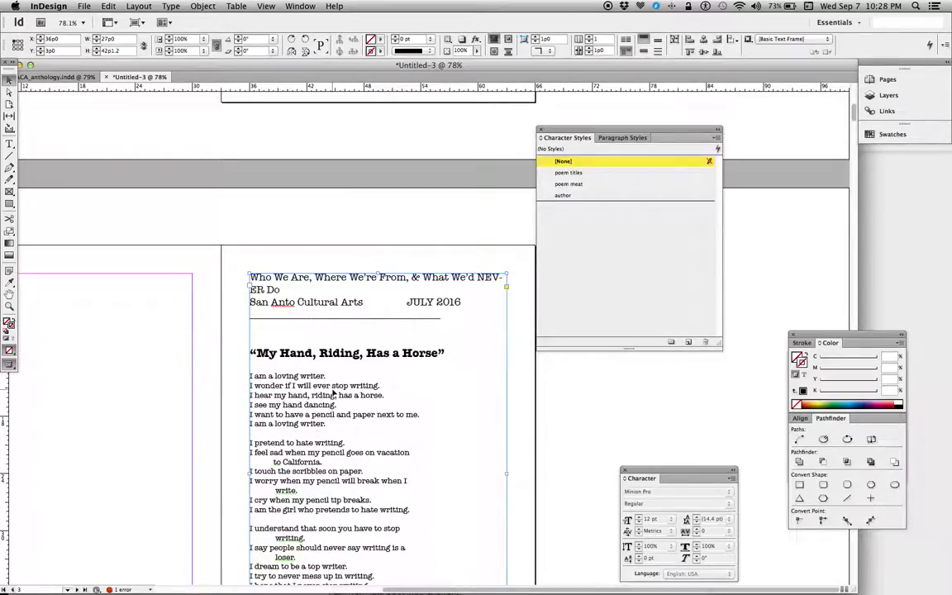
scroll(333, 394, "left", 2)
scroll(333, 393, "up", 6)
scroll(334, 393, "left", 2)
scroll(333, 395, "down", 12)
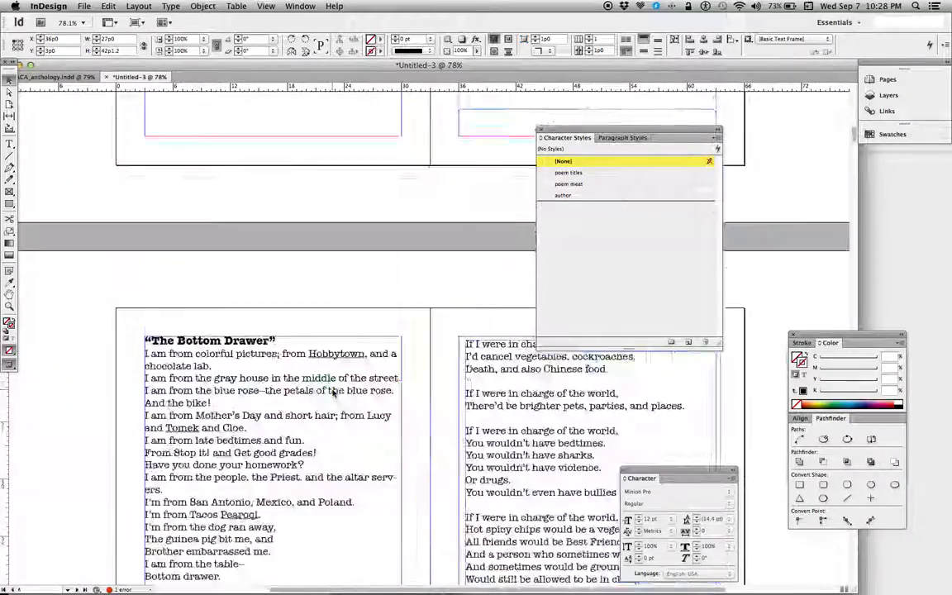
scroll(334, 394, "down", 15)
scroll(333, 393, "right", 3)
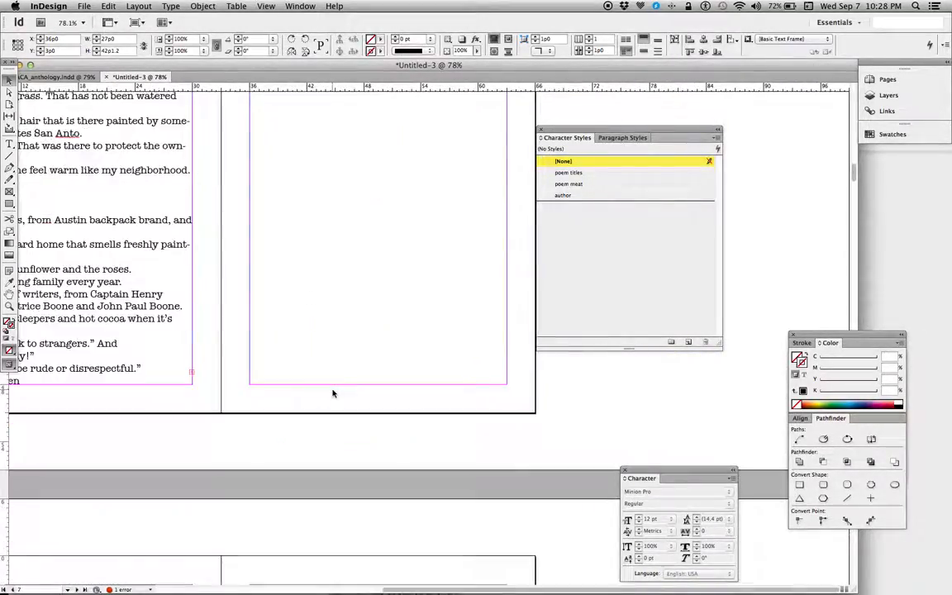
scroll(334, 393, "left", 5)
scroll(333, 393, "down", 3)
scroll(333, 393, "right", 4)
scroll(333, 393, "up", 10)
scroll(333, 394, "left", 2)
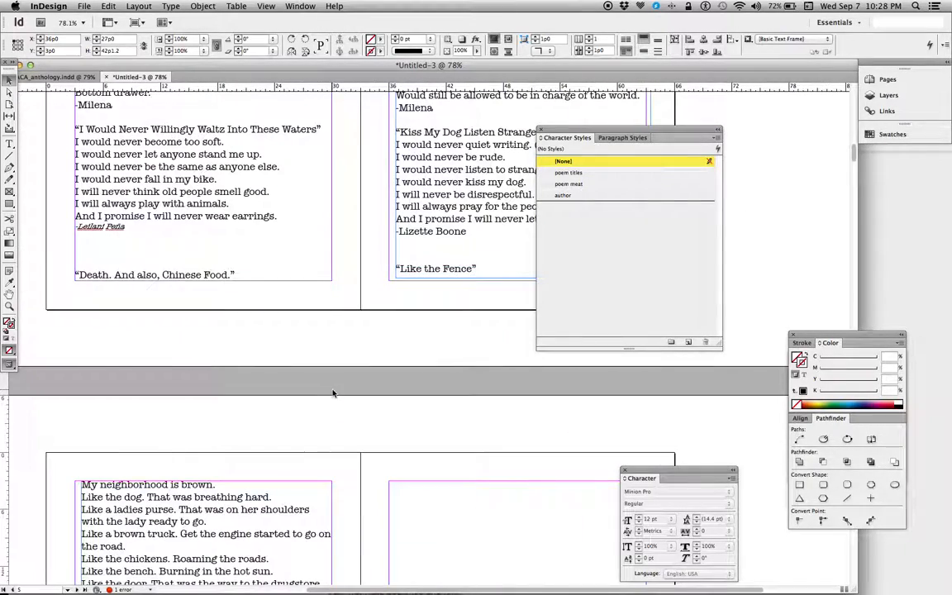
scroll(333, 393, "down", 3)
scroll(333, 394, "up", 10)
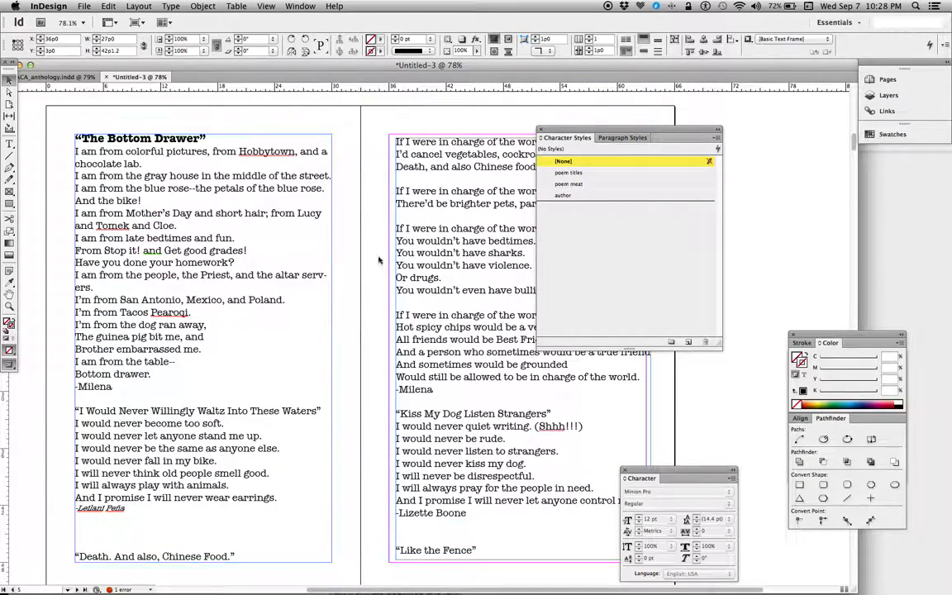
scroll(416, 261, "down", 15)
scroll(405, 273, "right", 3)
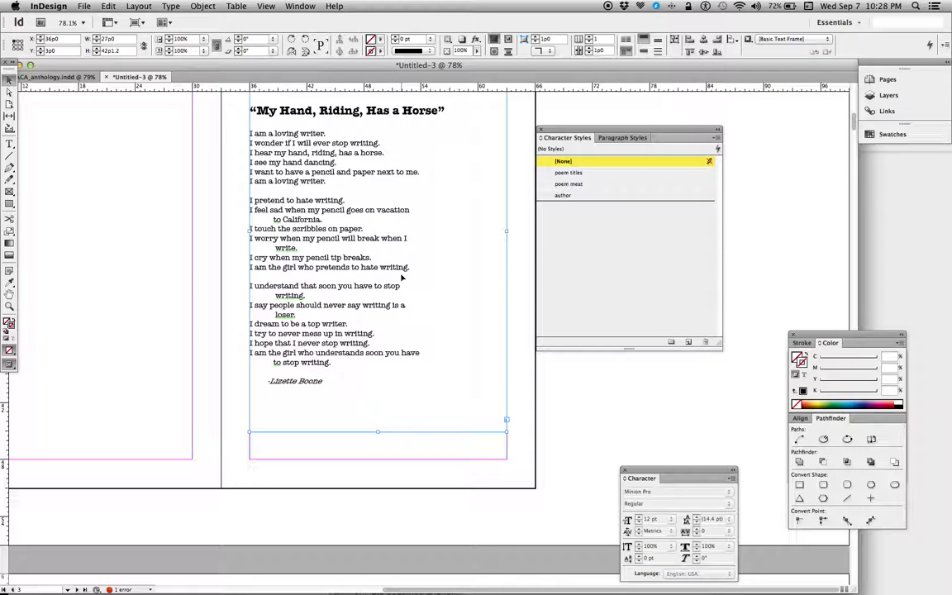
key("super+Tab")
key("super+Tab")
key("super+Tab")
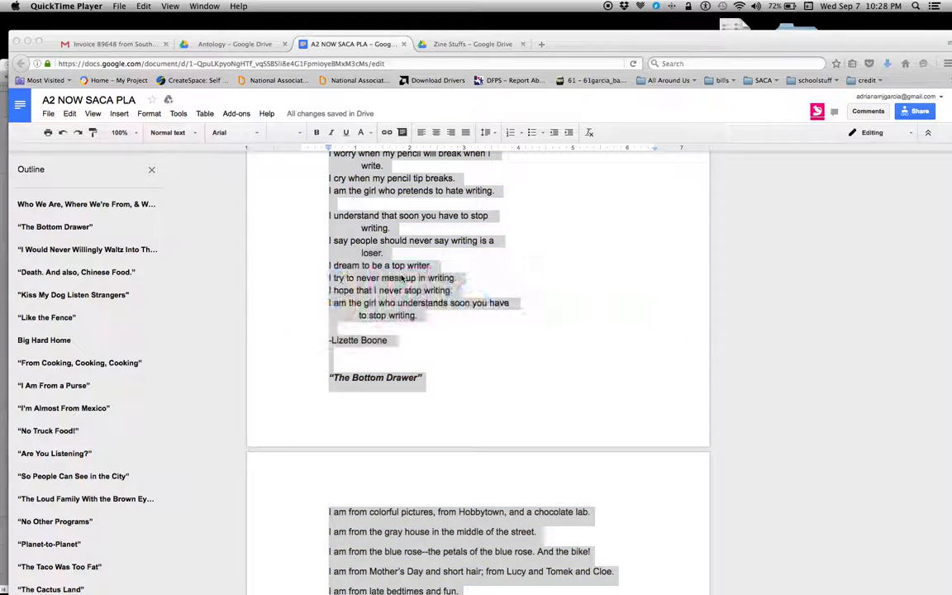
left_click(72, 6)
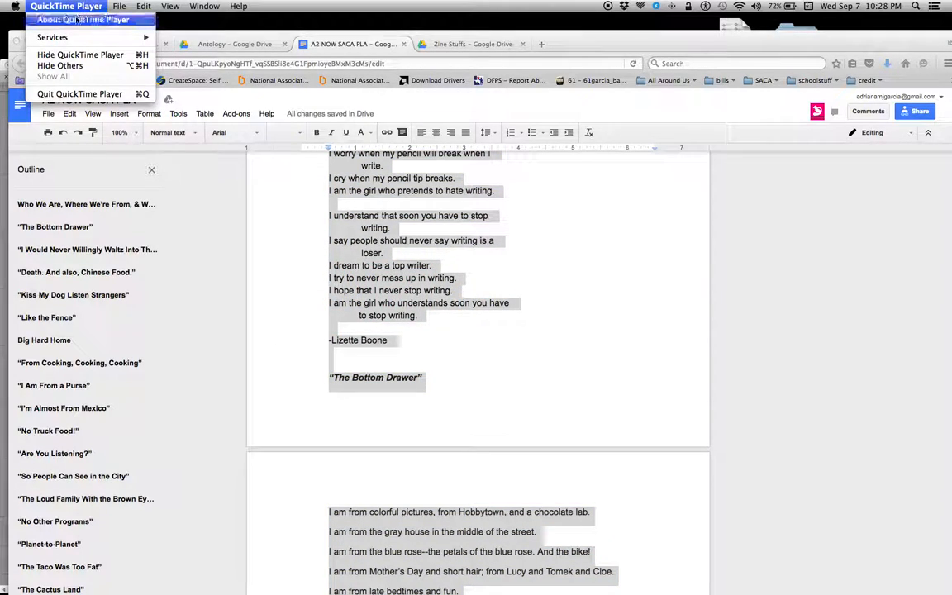
key("Escape")
key("super+Tab")
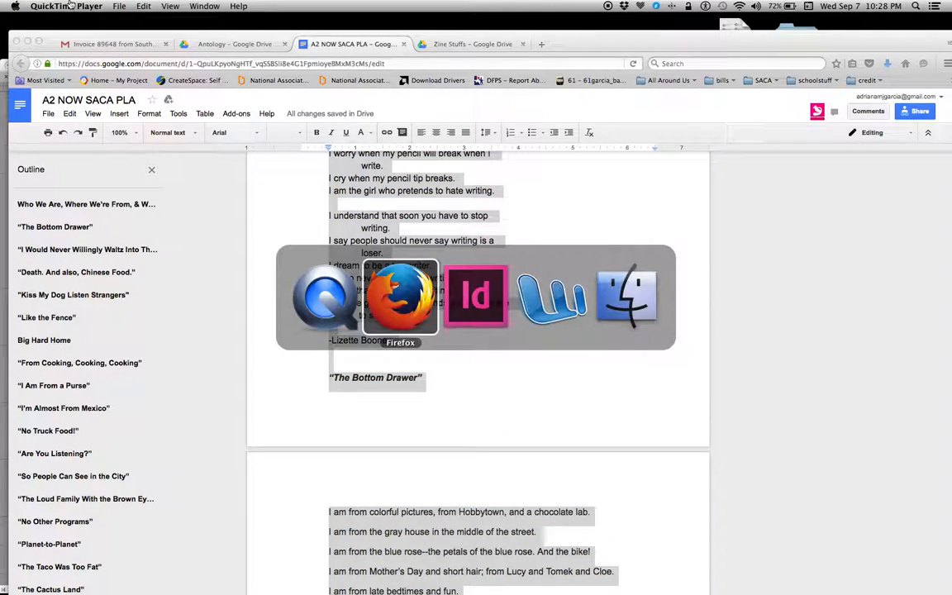
key("super+Tab")
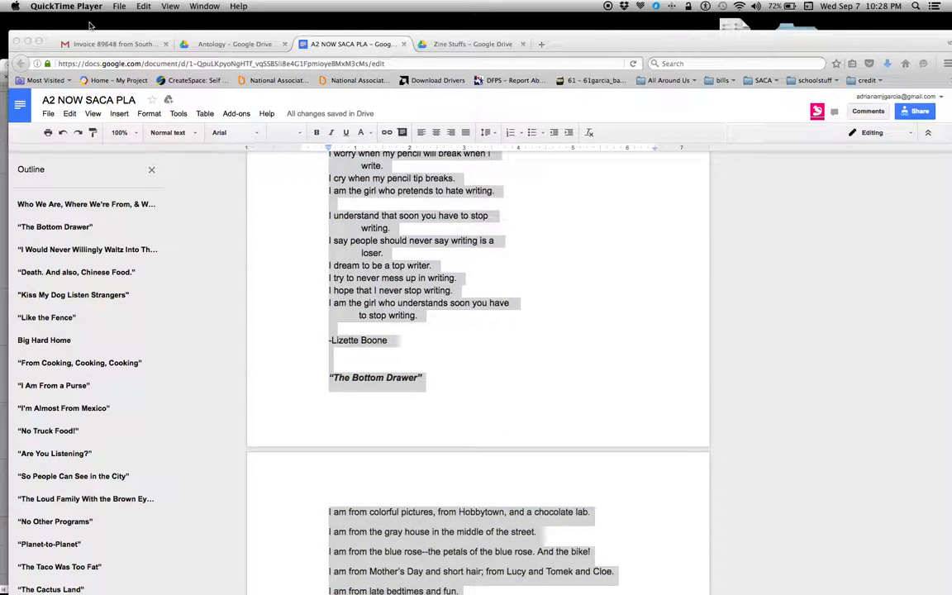